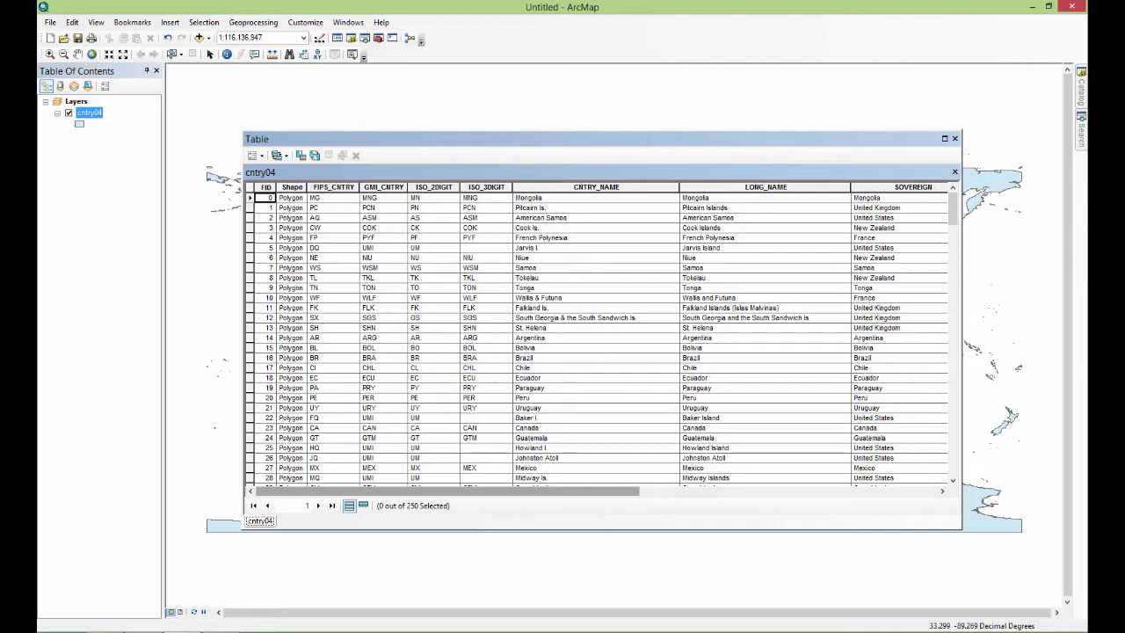
Select Spain's record in the cntry04 attribute table and view the highlighted country on the map.
{"action": "left_click_drag", "start_coordinate": [953, 205], "coordinate": [952, 281]}
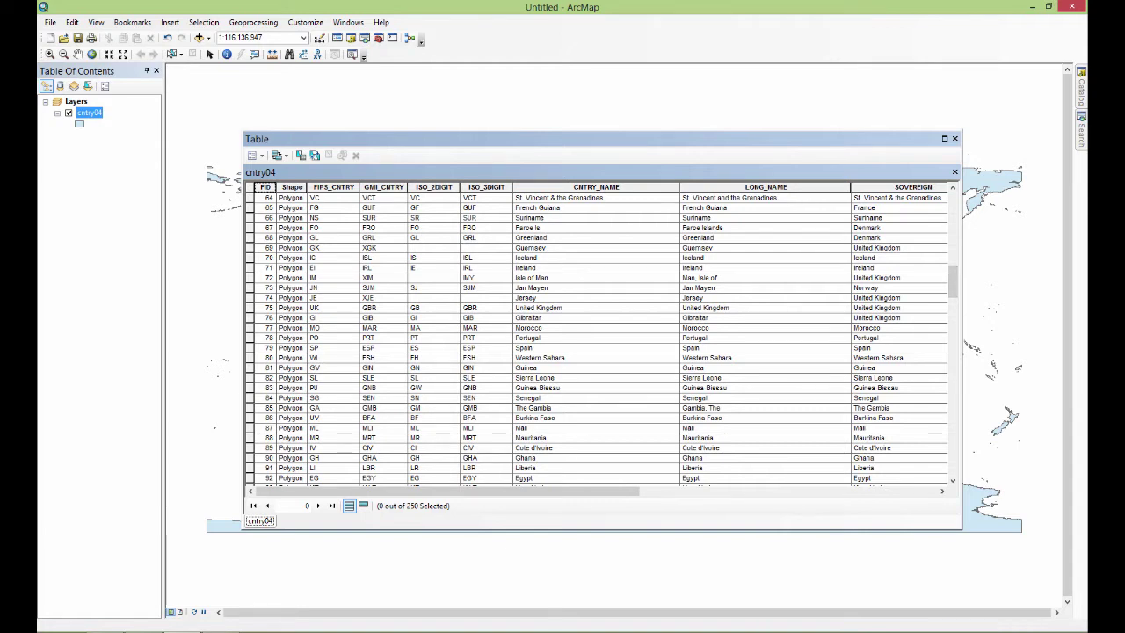
{"action": "left_click", "coordinate": [250, 347]}
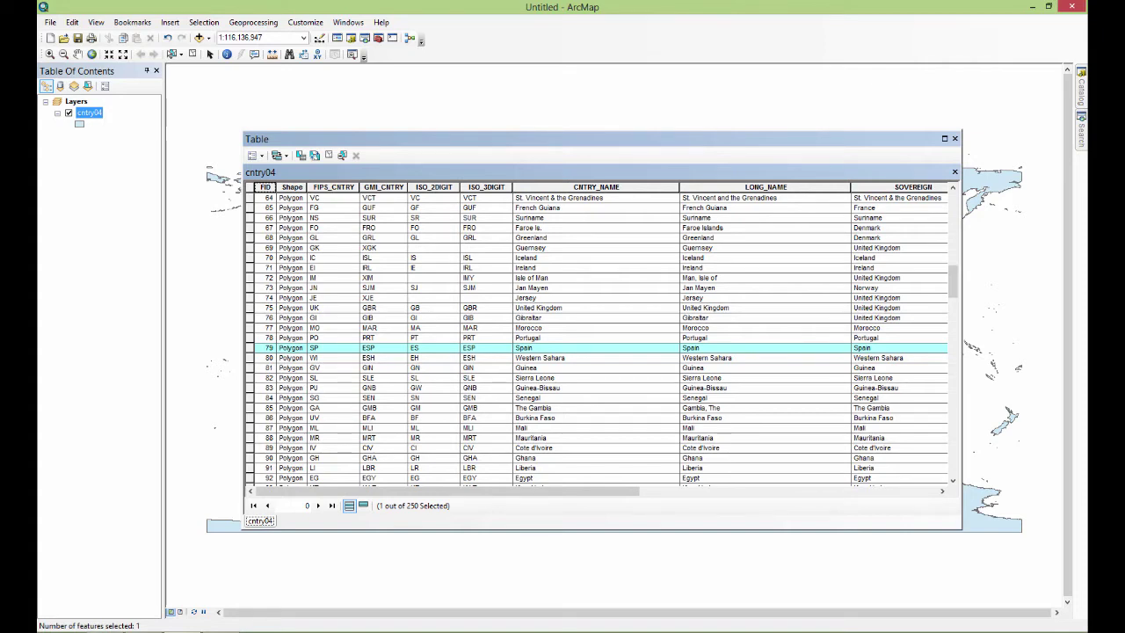
{"action": "left_click_drag", "start_coordinate": [527, 139], "coordinate": [555, 600]}
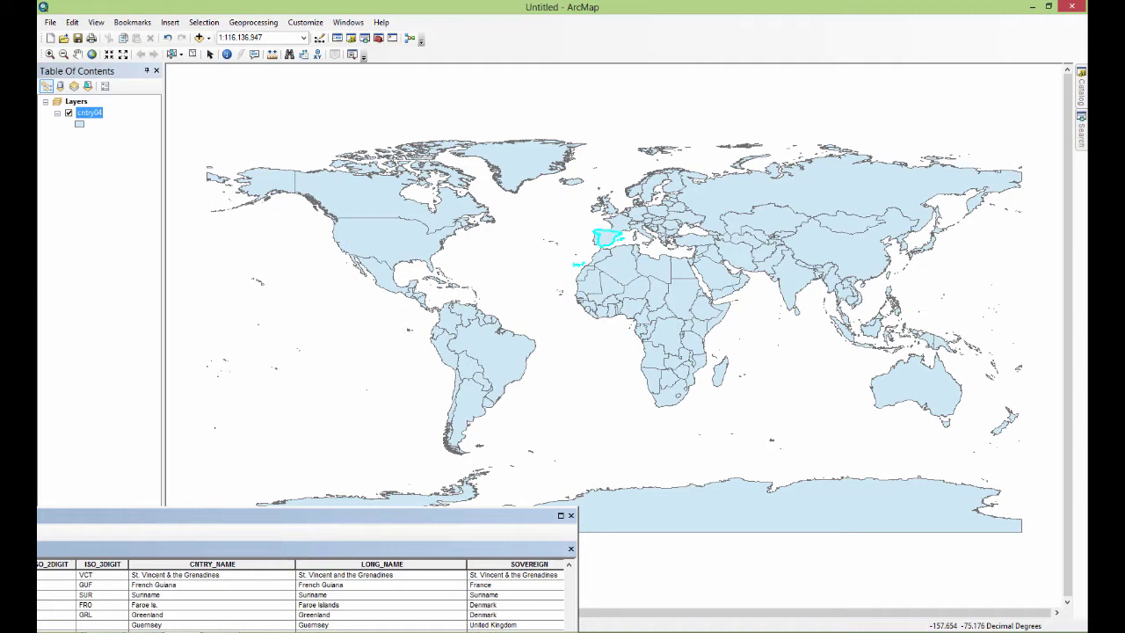
{"action": "left_click_drag", "start_coordinate": [307, 515], "coordinate": [606, 193]}
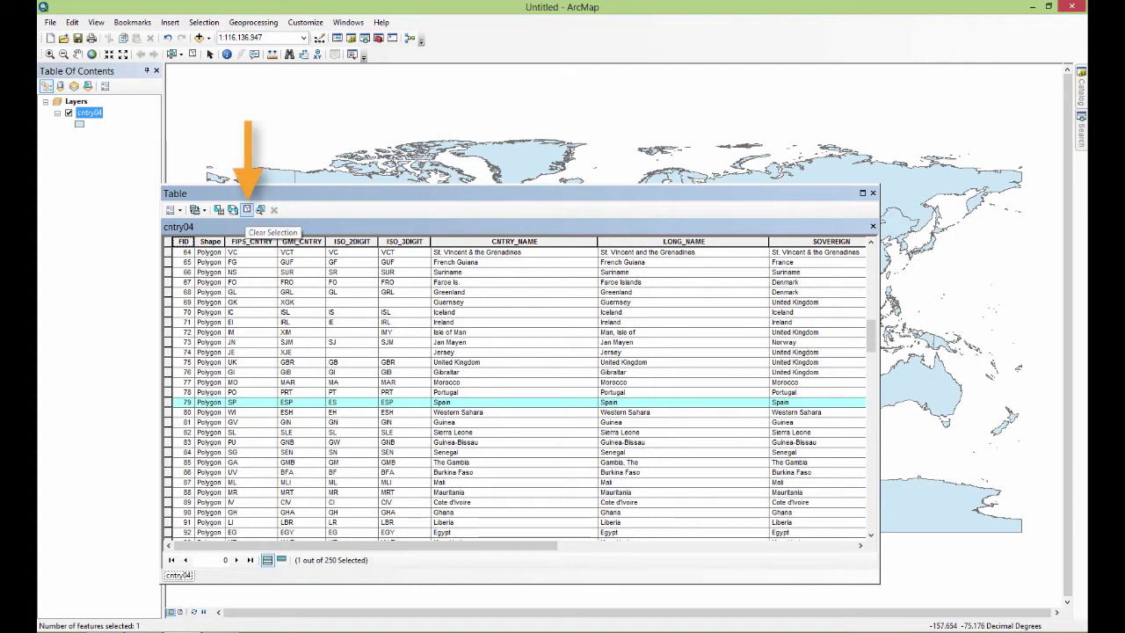
Clear the Spain selection, check the map, and close the attribute table.
{"action": "left_click", "coordinate": [247, 209]}
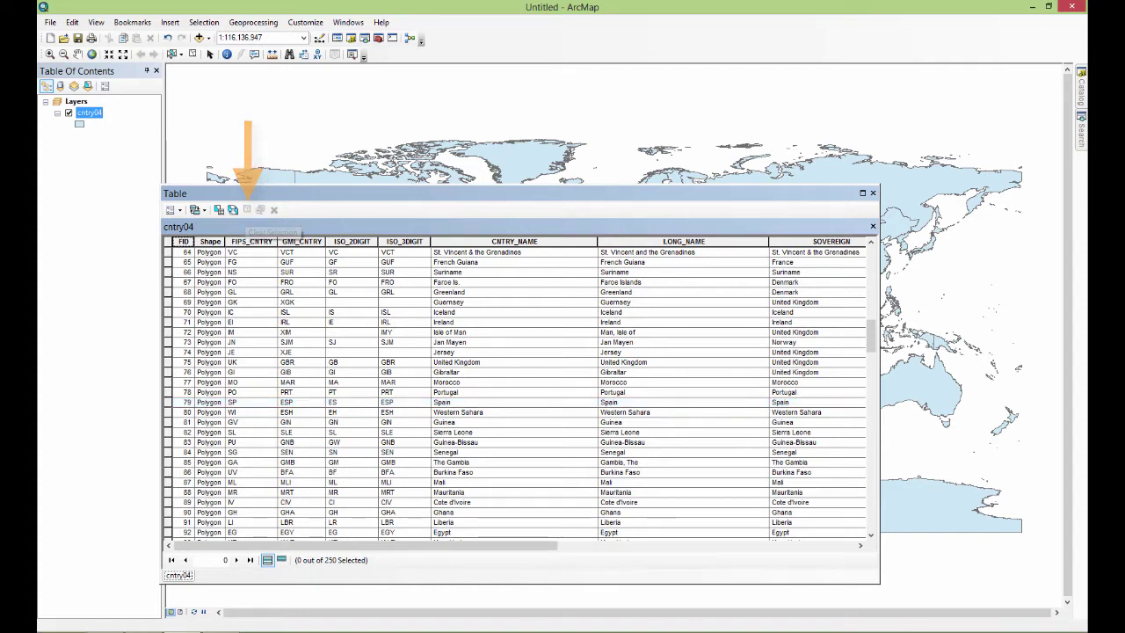
{"action": "left_click_drag", "start_coordinate": [352, 193], "coordinate": [309, 462]}
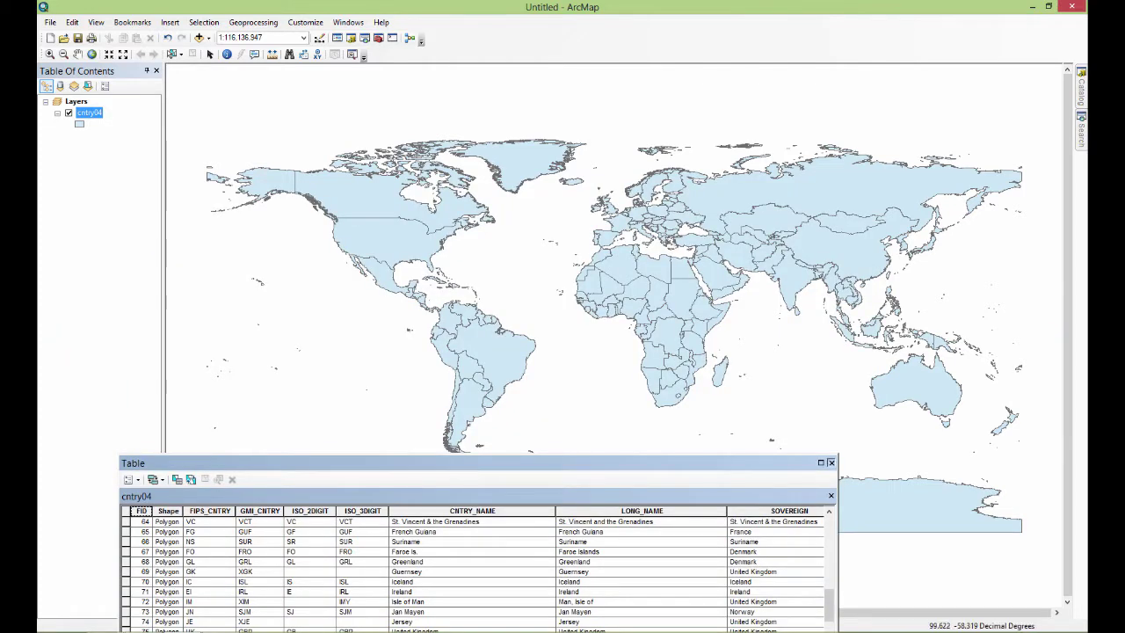
{"action": "left_click", "coordinate": [831, 462]}
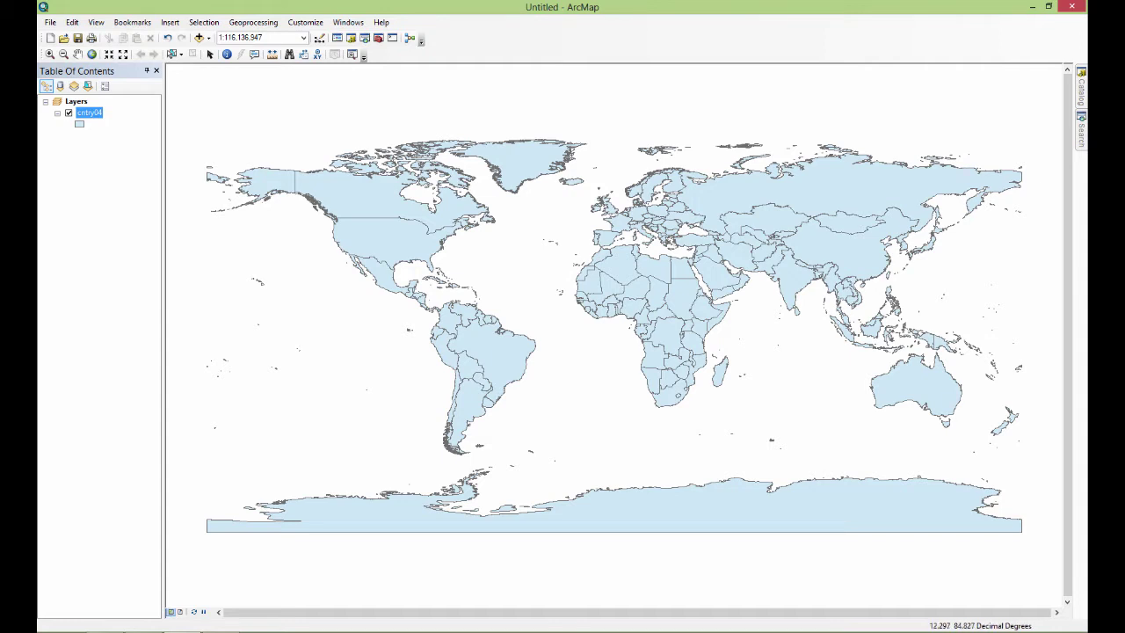
Select Saudi Arabia directly on the map and inspect its highlighted record in the cntry04 attribute table.
{"action": "left_click", "coordinate": [173, 54]}
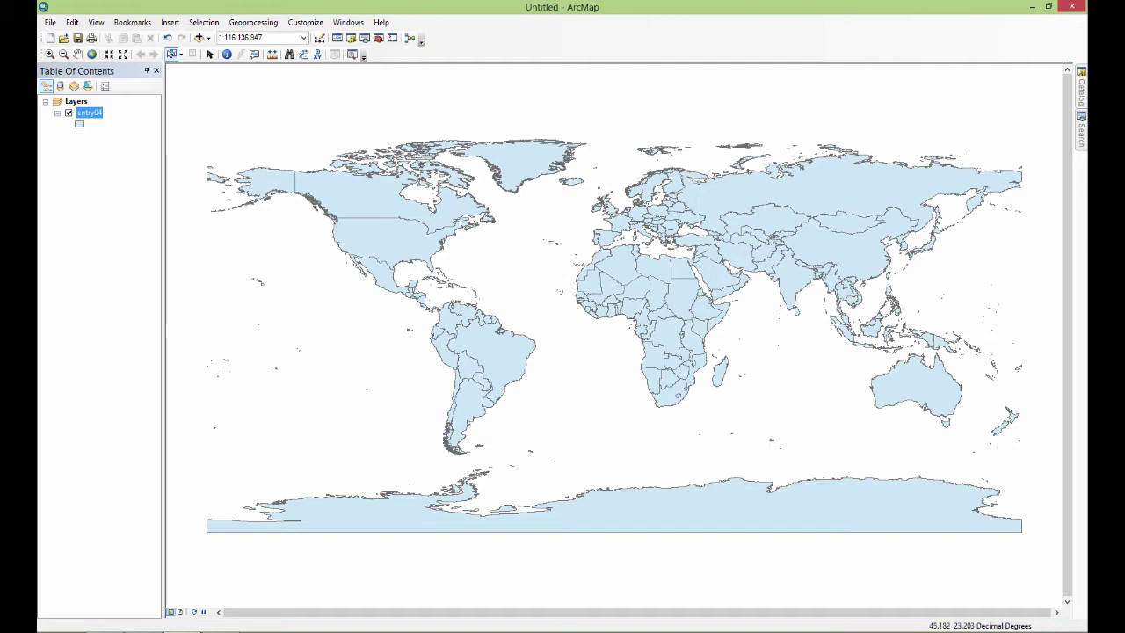
{"action": "left_click", "coordinate": [717, 275]}
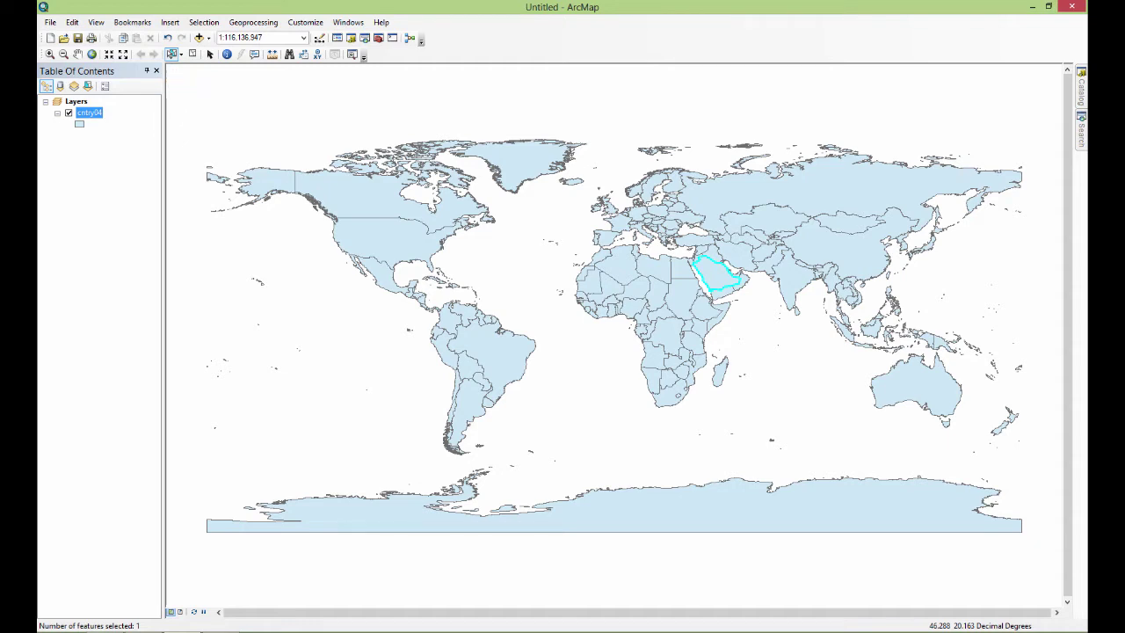
{"action": "right_click", "coordinate": [89, 113]}
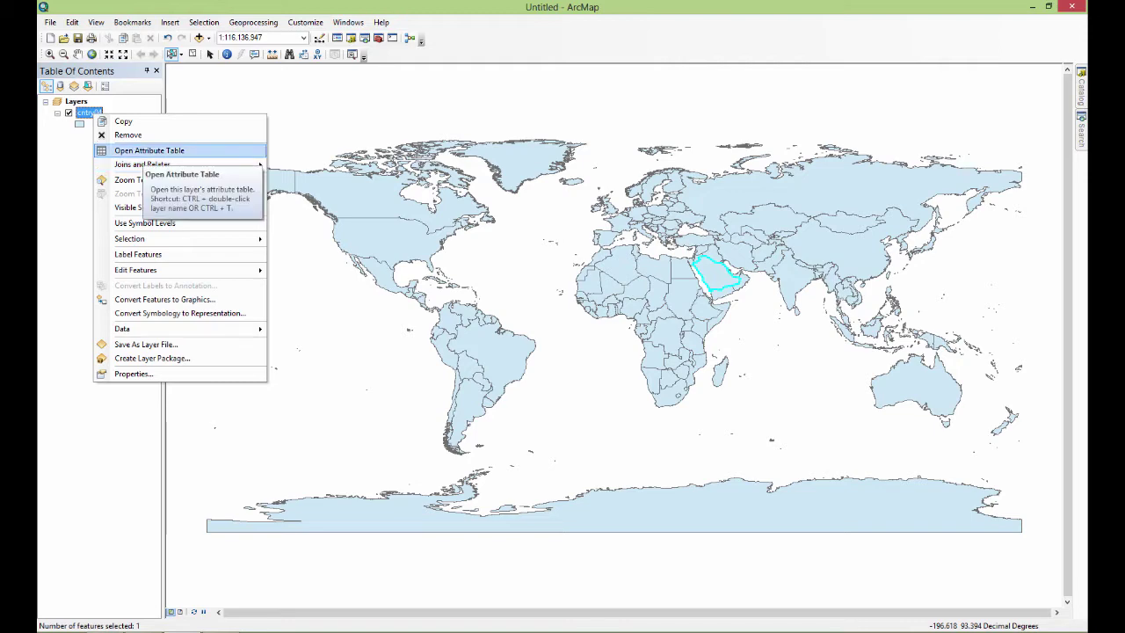
{"action": "left_click", "coordinate": [145, 150]}
{"action": "left_click_drag", "start_coordinate": [351, 462], "coordinate": [397, 135]}
{"action": "left_click_drag", "start_coordinate": [875, 205], "coordinate": [874, 386]}
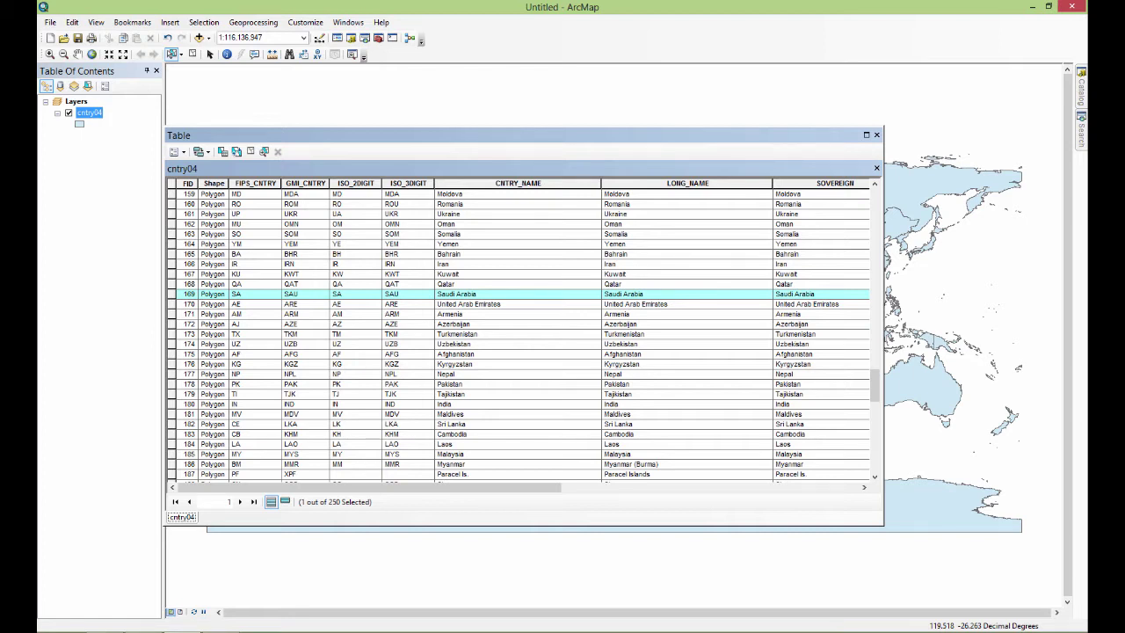
{"action": "left_click_drag", "start_coordinate": [369, 487], "coordinate": [455, 487]}
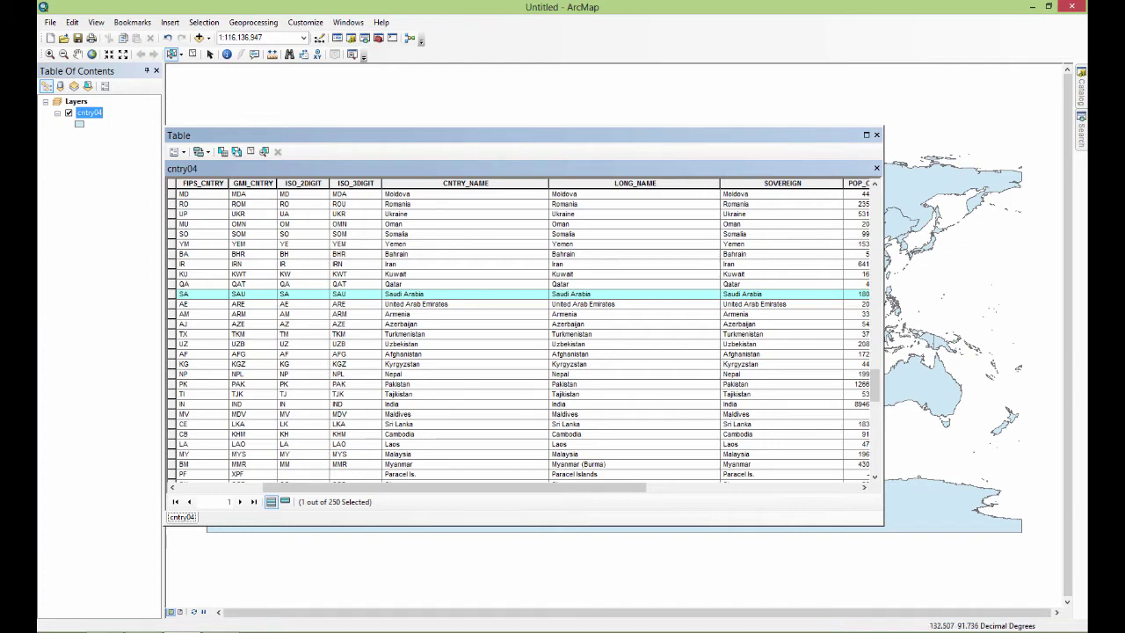
{"action": "left_click", "coordinate": [876, 134]}
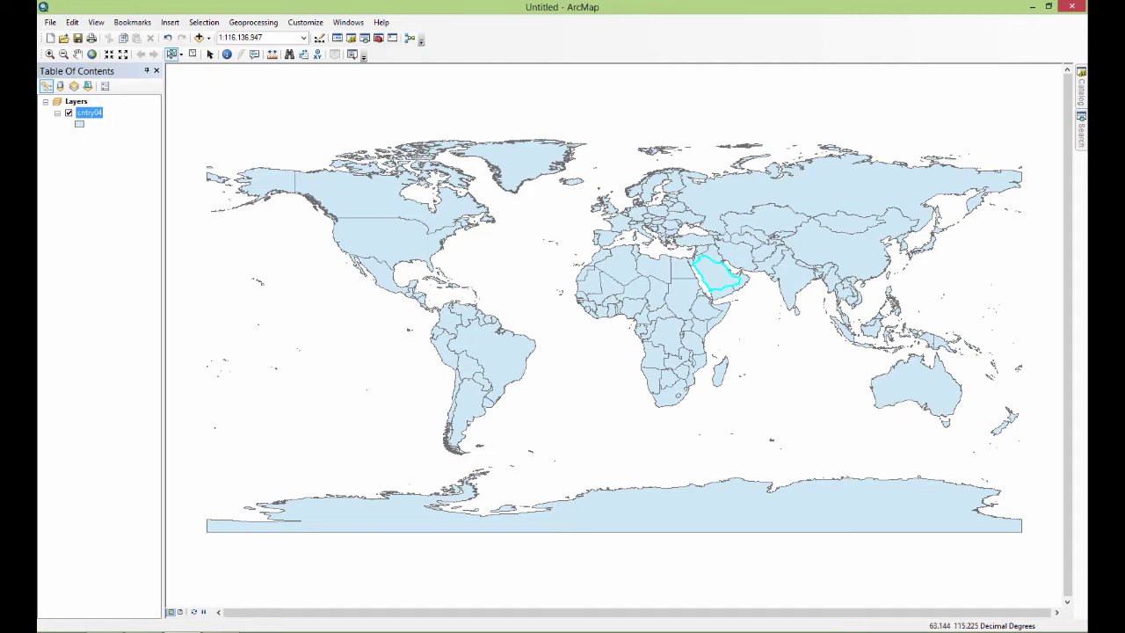
Clear the map selection and examine the country population values (POP_CNTRY) in the cntry04 attribute table.
{"action": "left_click", "coordinate": [192, 54]}
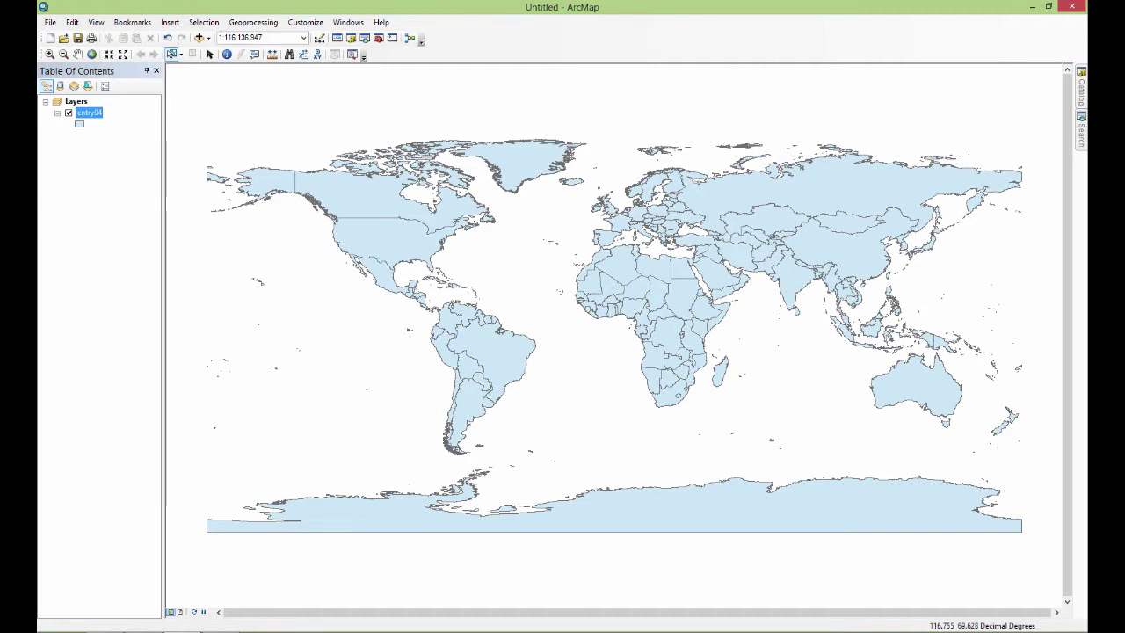
{"action": "right_click", "coordinate": [92, 114]}
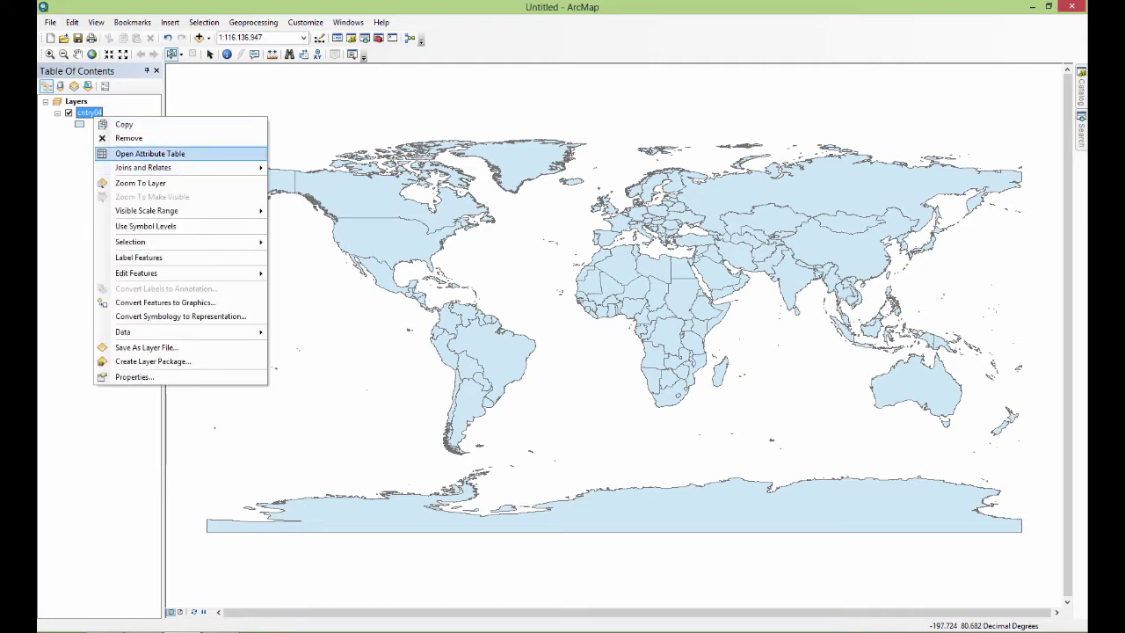
{"action": "left_click", "coordinate": [148, 153]}
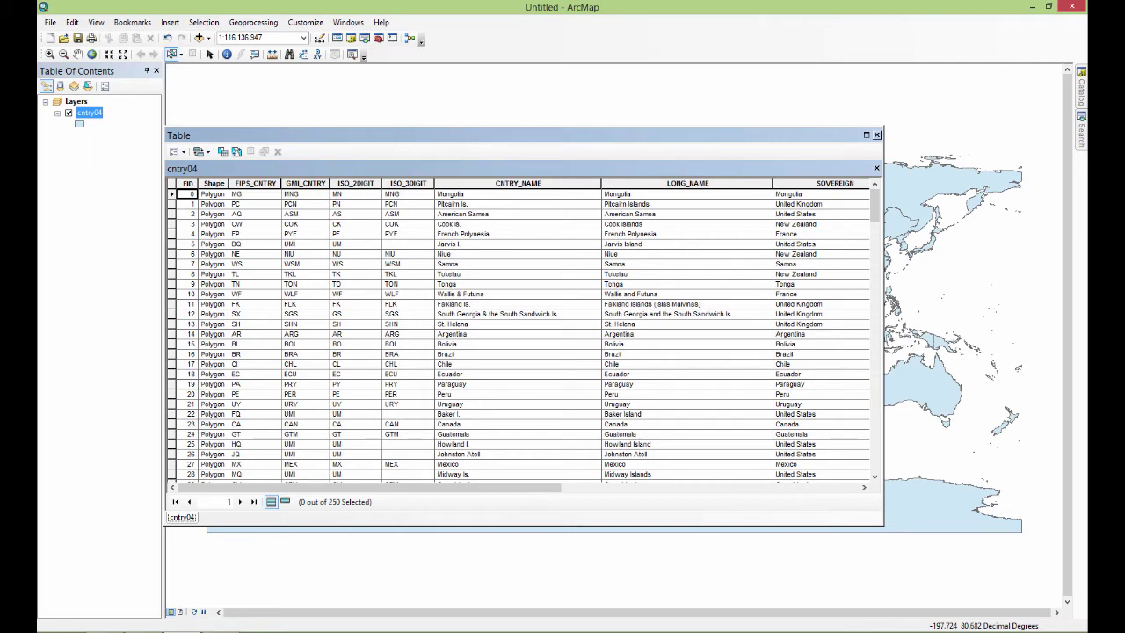
{"action": "left_click_drag", "start_coordinate": [384, 487], "coordinate": [589, 487]}
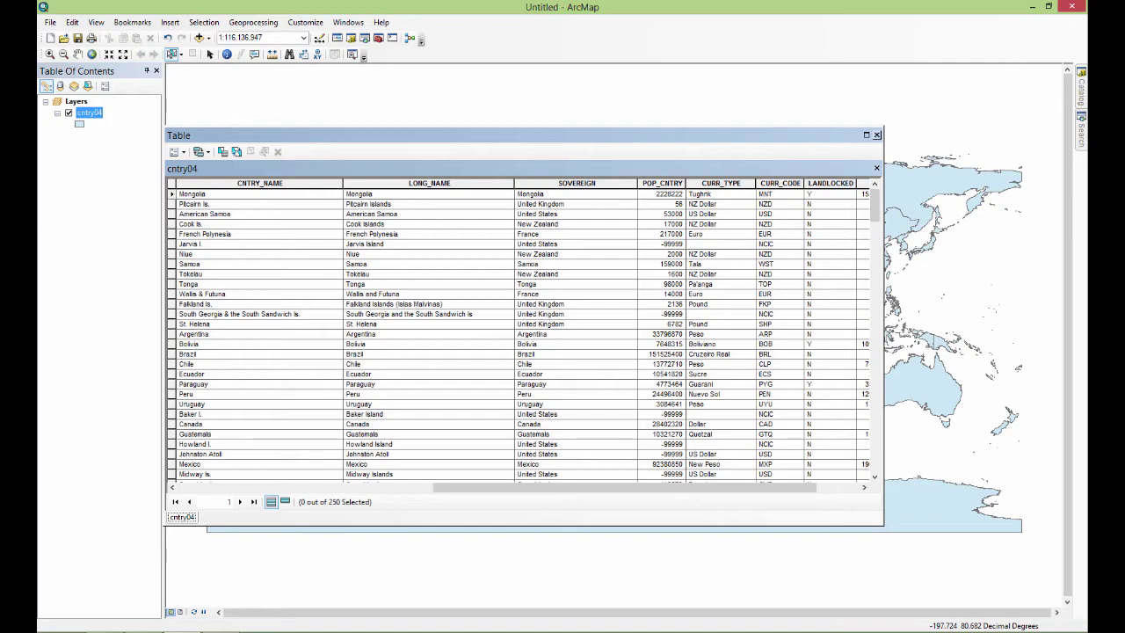
{"action": "scroll", "coordinate": [523, 334], "scroll_direction": "down", "scroll_amount": 10}
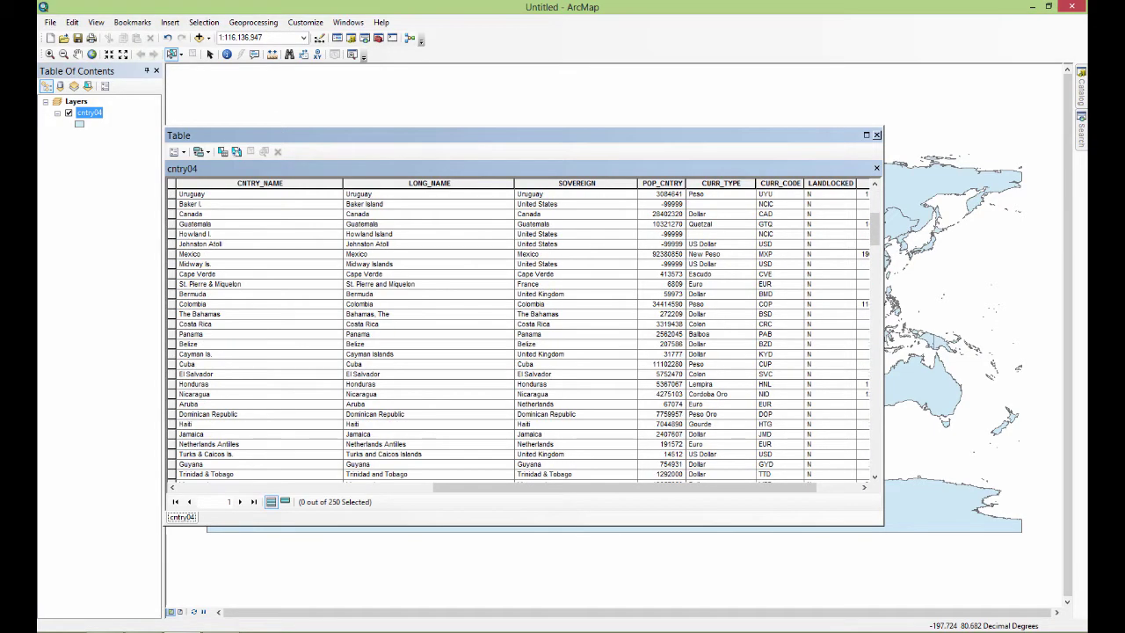
{"action": "scroll", "coordinate": [523, 334], "scroll_direction": "down", "scroll_amount": 15}
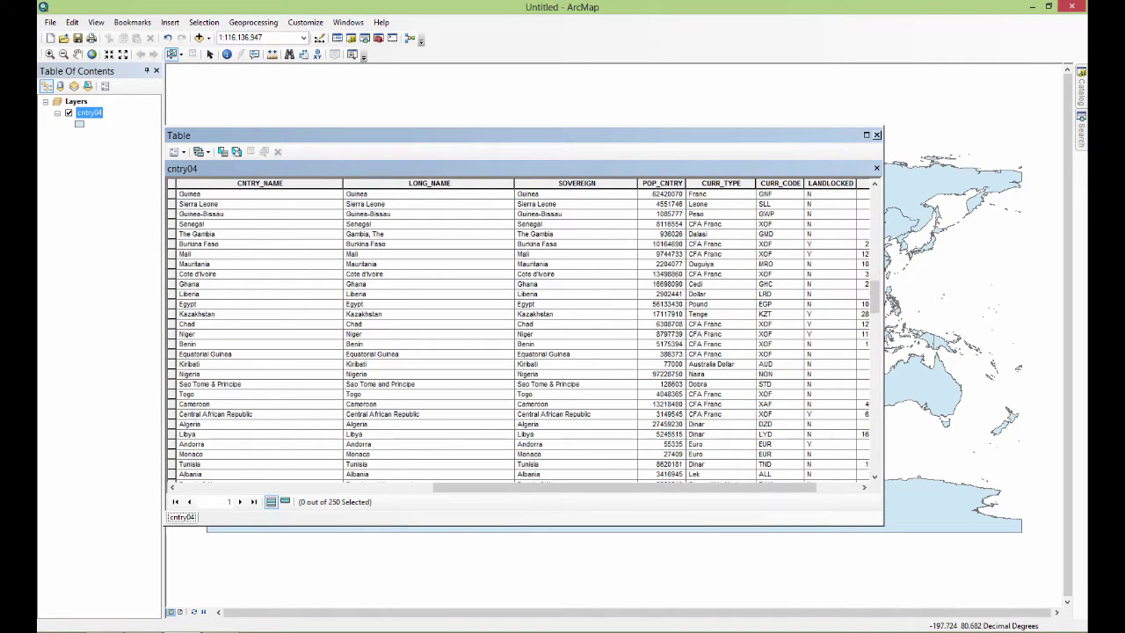
{"action": "scroll", "coordinate": [523, 334], "scroll_direction": "down", "scroll_amount": 15}
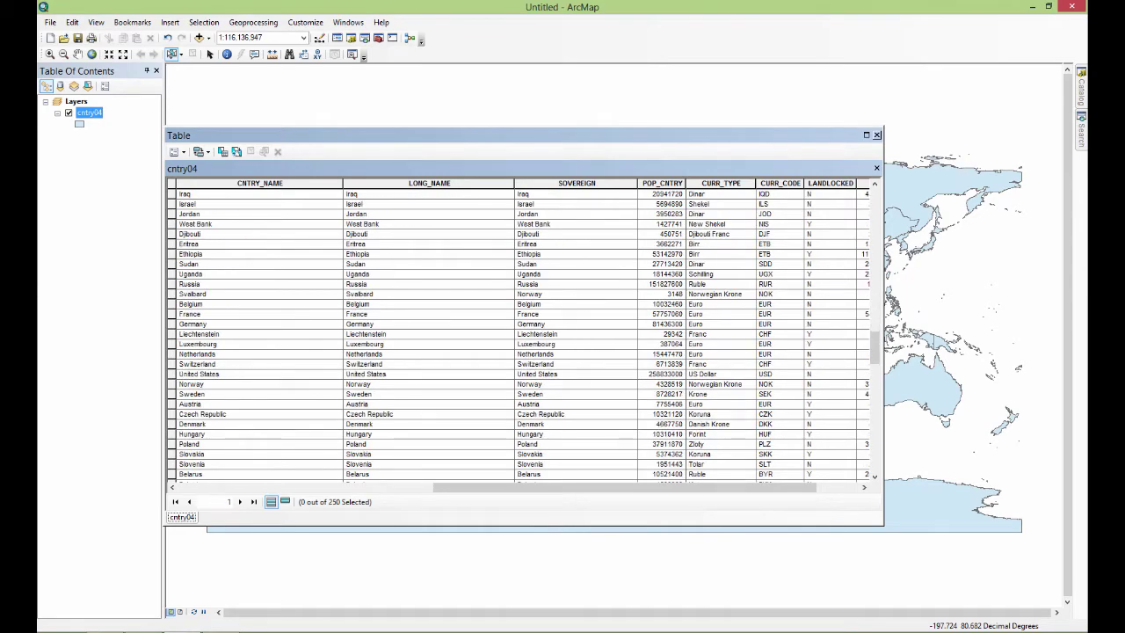
{"action": "scroll", "coordinate": [523, 334], "scroll_direction": "up", "scroll_amount": 10}
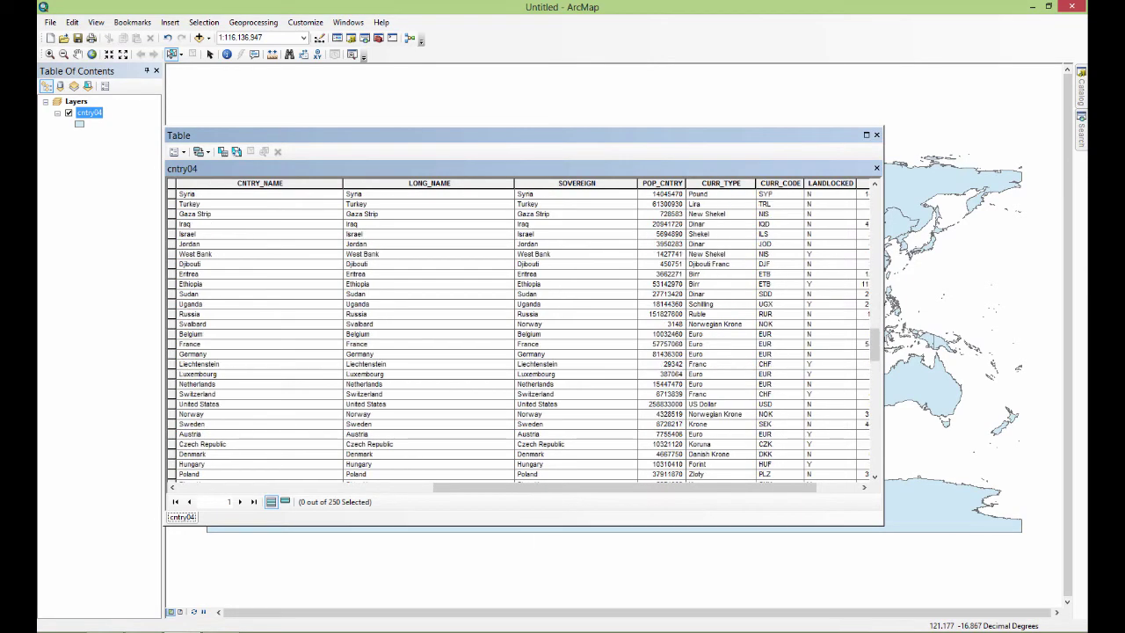
{"action": "scroll", "coordinate": [523, 334], "scroll_direction": "up", "scroll_amount": 1}
{"action": "scroll", "coordinate": [525, 334], "scroll_direction": "down", "scroll_amount": 12}
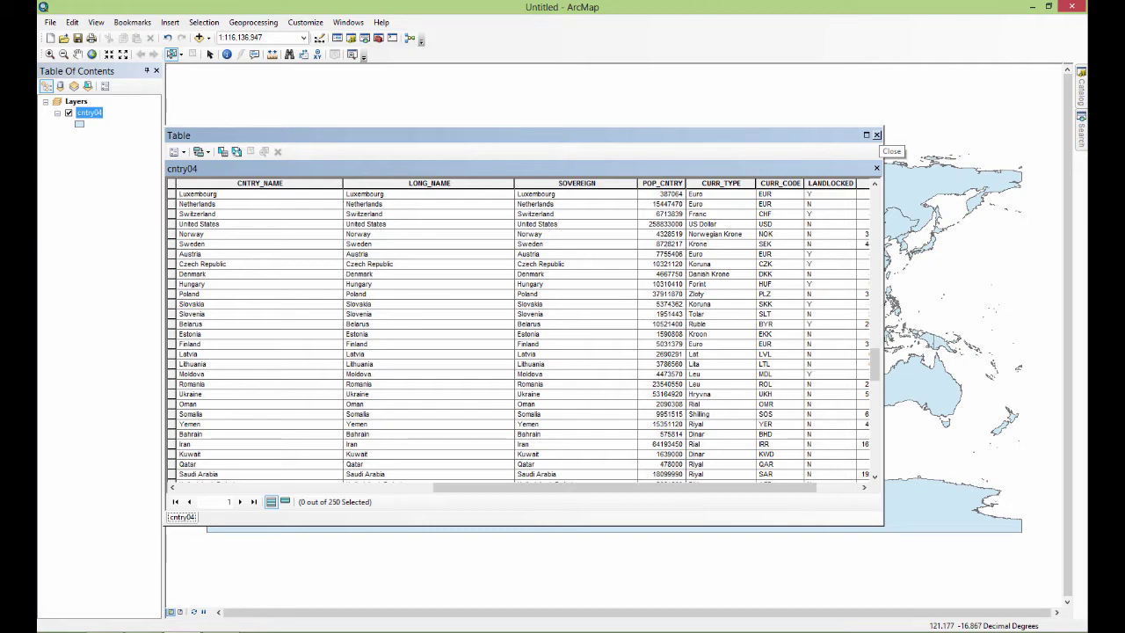
{"action": "left_click", "coordinate": [877, 135]}
Use Select By Attributes on cntry04 to create a new selection where "POP_CNTRY" >= 50000000.
{"action": "left_click", "coordinate": [203, 22]}
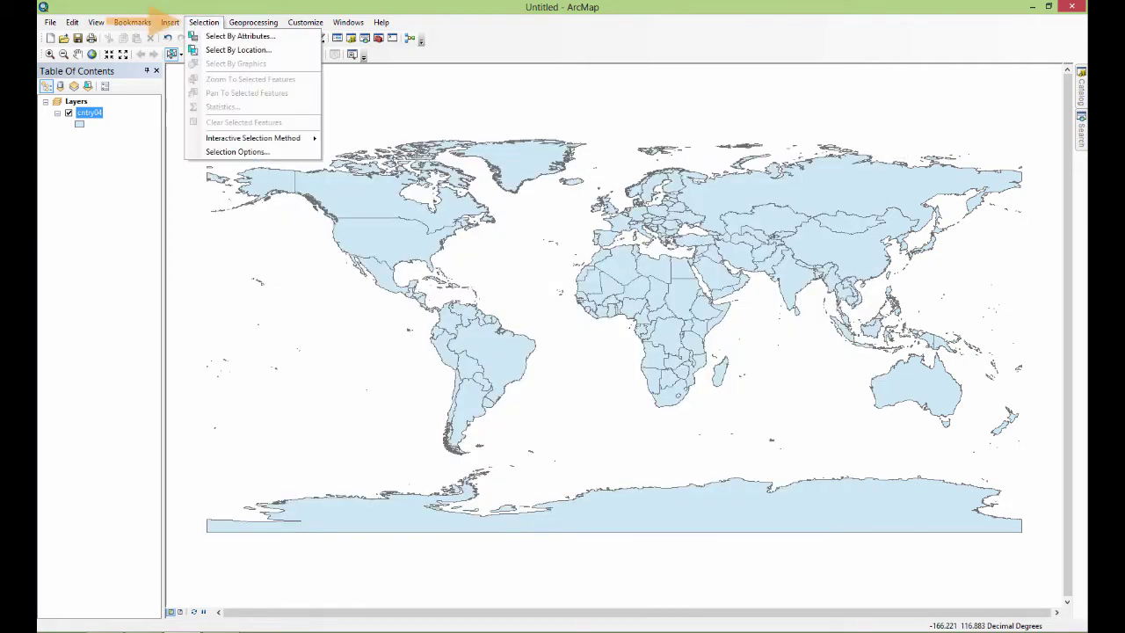
{"action": "left_click", "coordinate": [235, 38]}
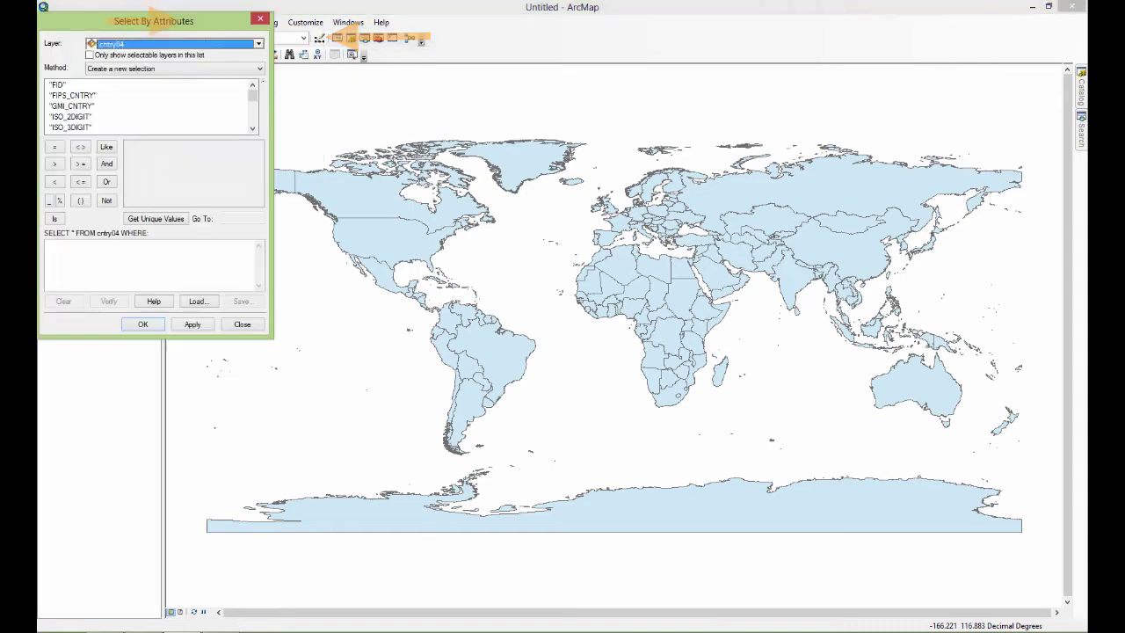
{"action": "left_click_drag", "start_coordinate": [153, 20], "coordinate": [599, 152]}
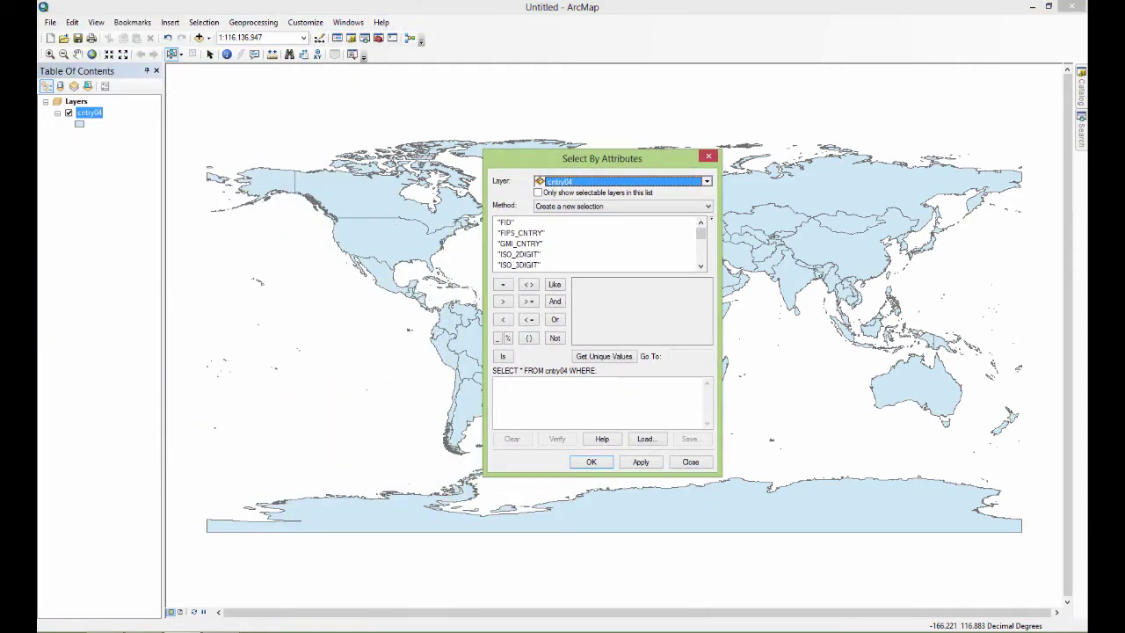
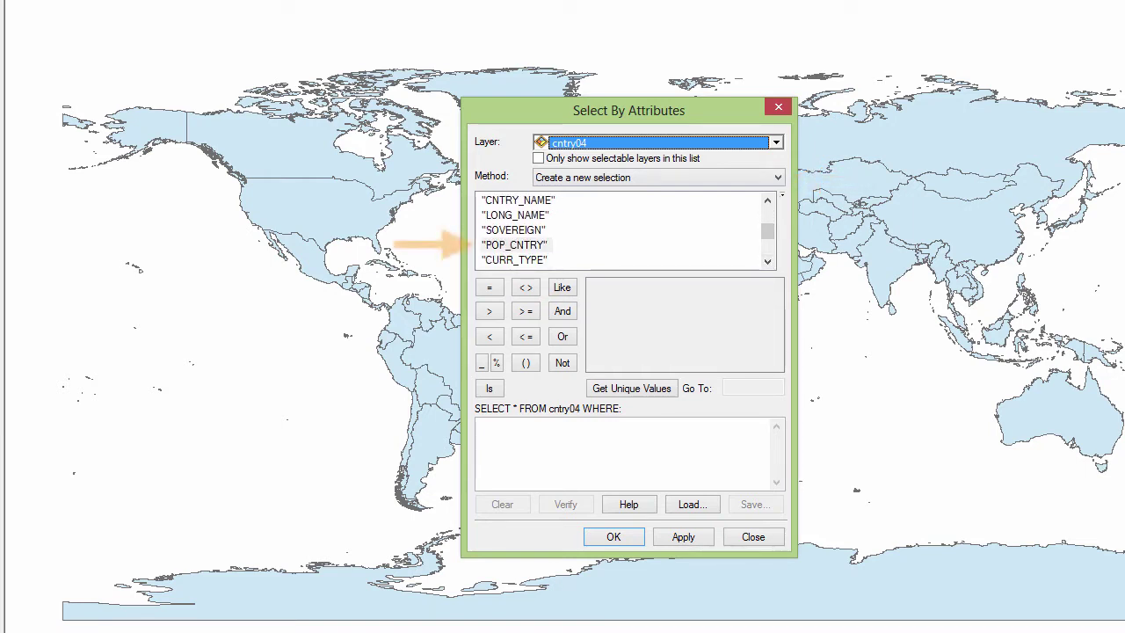
{"action": "double_click", "coordinate": [515, 244]}
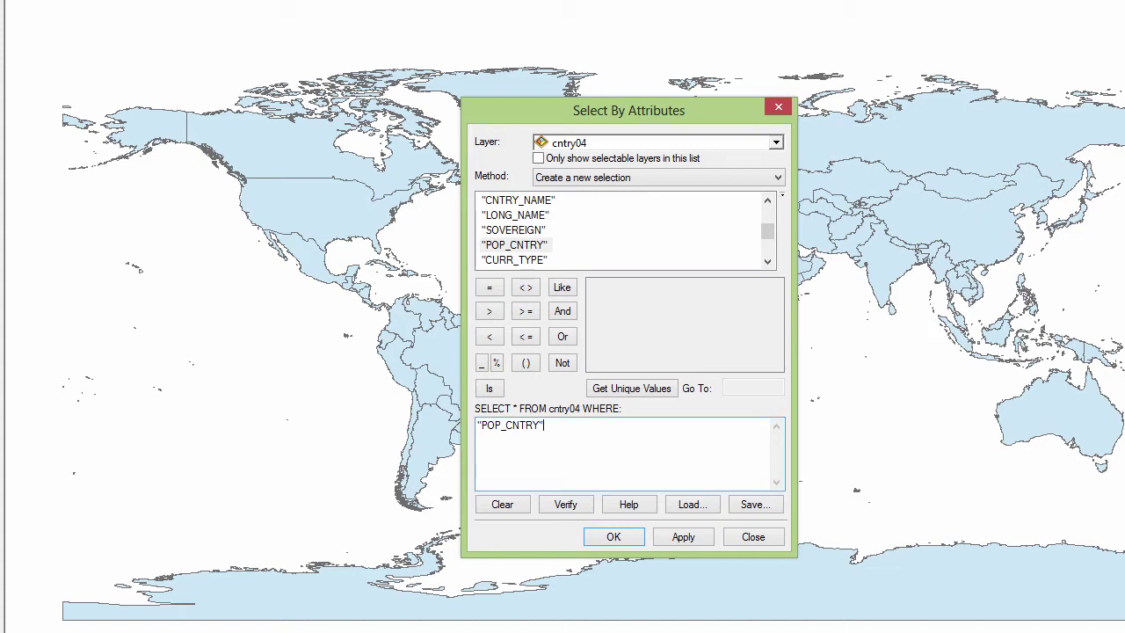
{"action": "left_click", "coordinate": [525, 311]}
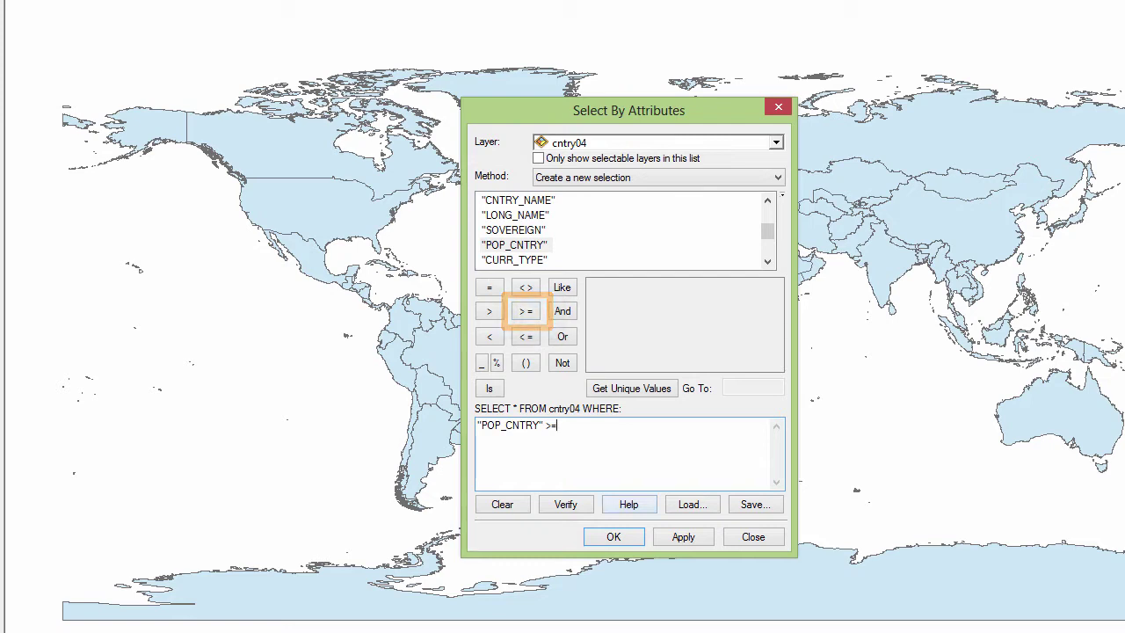
{"action": "type", "text": "50"}
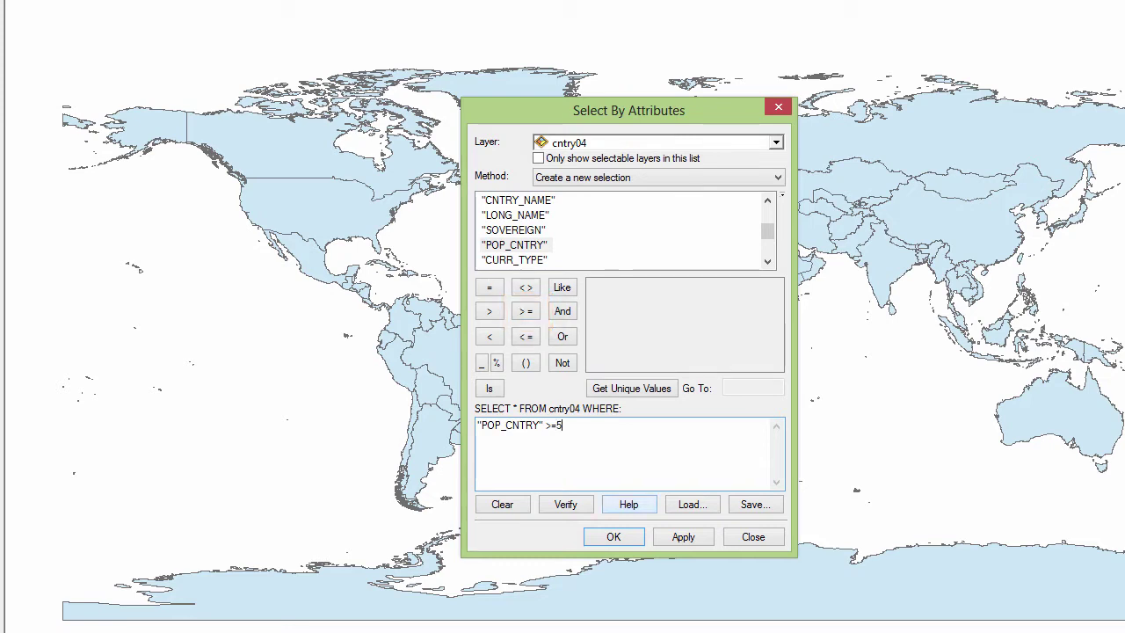
{"action": "type", "text": "000000"}
{"action": "left_click", "coordinate": [614, 536]}
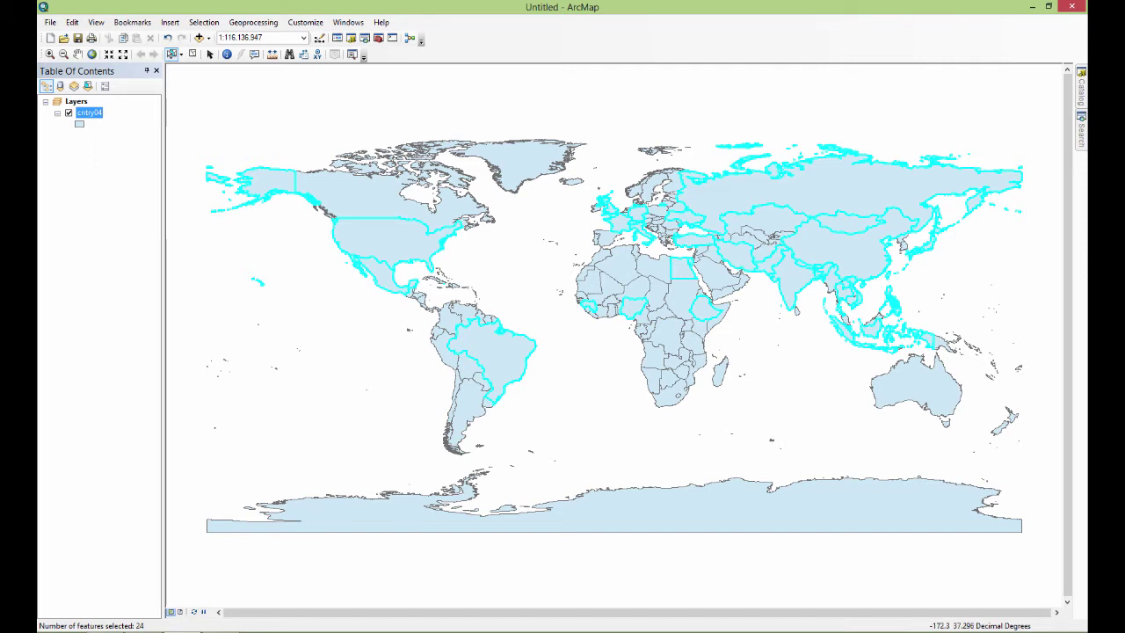
Review the query result in the cntry04 attribute table, showing only the selected records and switching back to all records.
{"action": "right_click", "coordinate": [90, 113]}
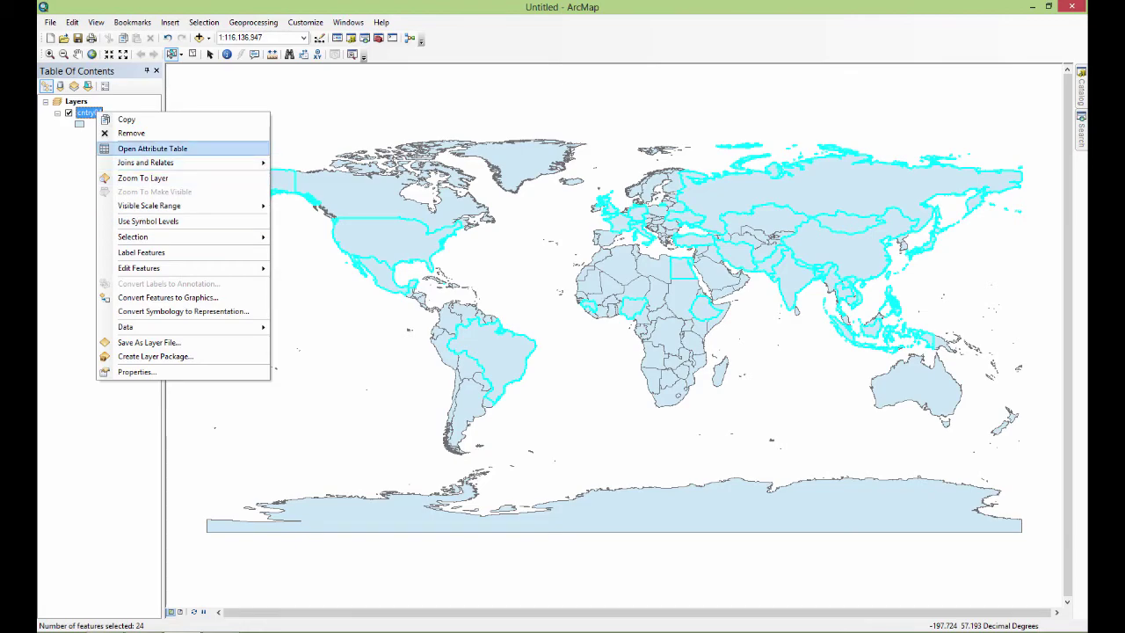
{"action": "left_click", "coordinate": [152, 149]}
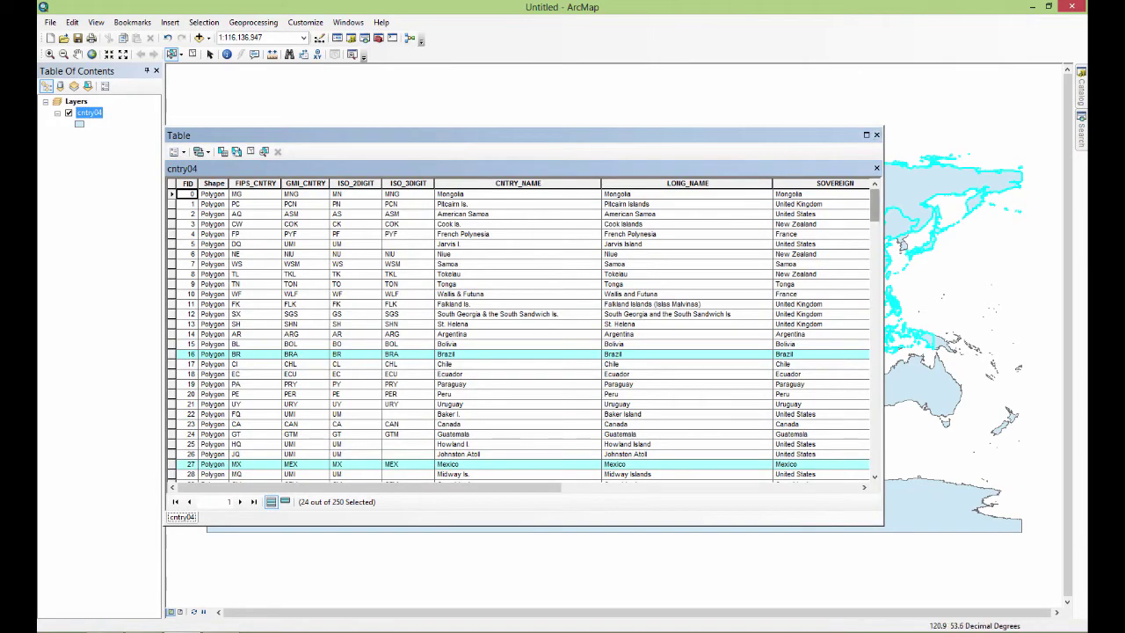
{"action": "left_click_drag", "start_coordinate": [874, 205], "coordinate": [874, 430]}
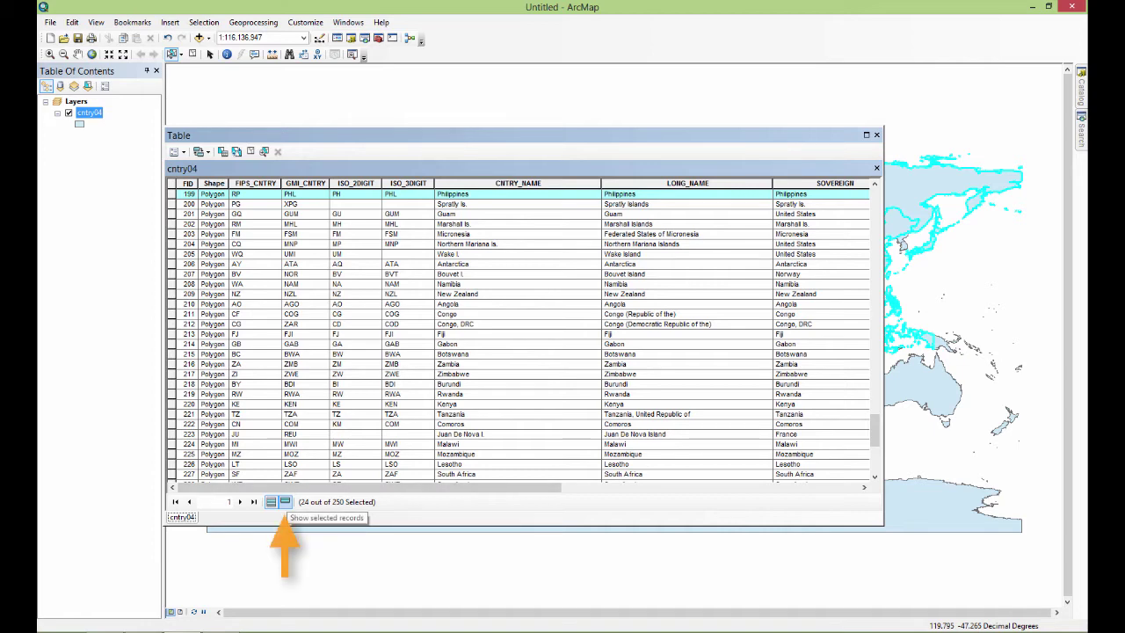
{"action": "left_click", "coordinate": [285, 502]}
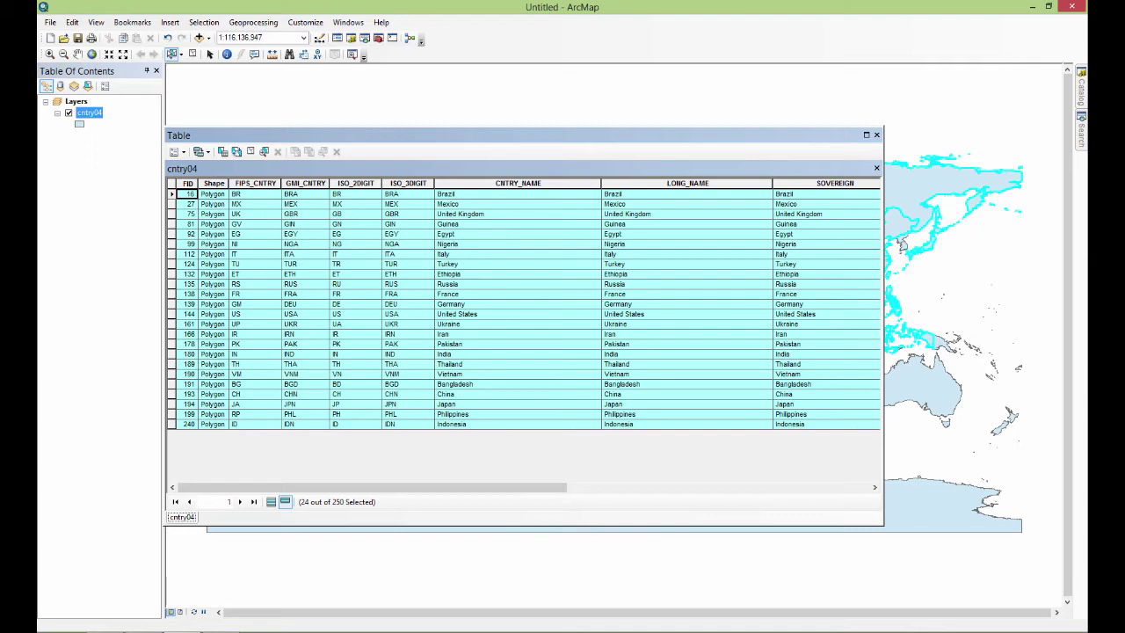
{"action": "left_click", "coordinate": [271, 501]}
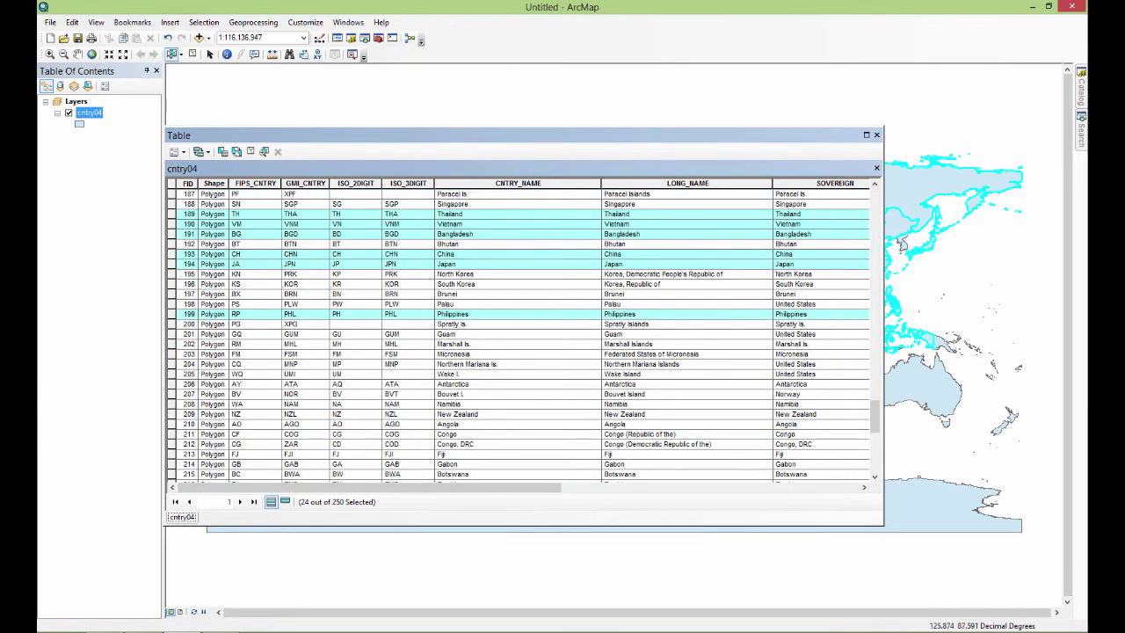
Close the attribute table, clear the current selection by picking empty map space, and select only Afghanistan on the map.
{"action": "left_click", "coordinate": [876, 134]}
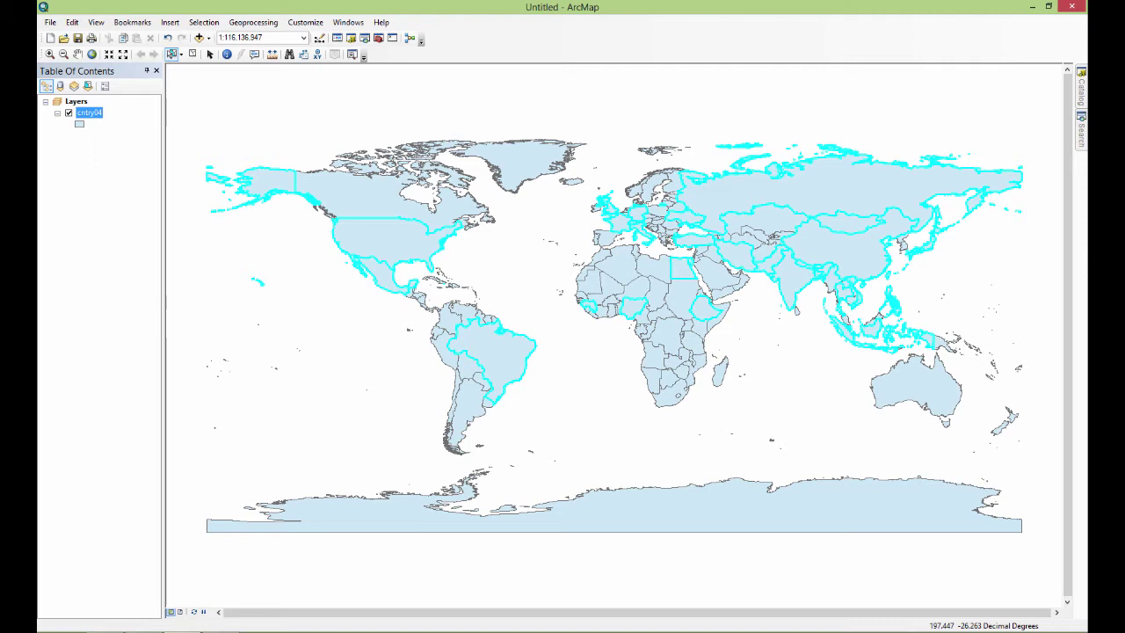
{"action": "left_click", "coordinate": [220, 134]}
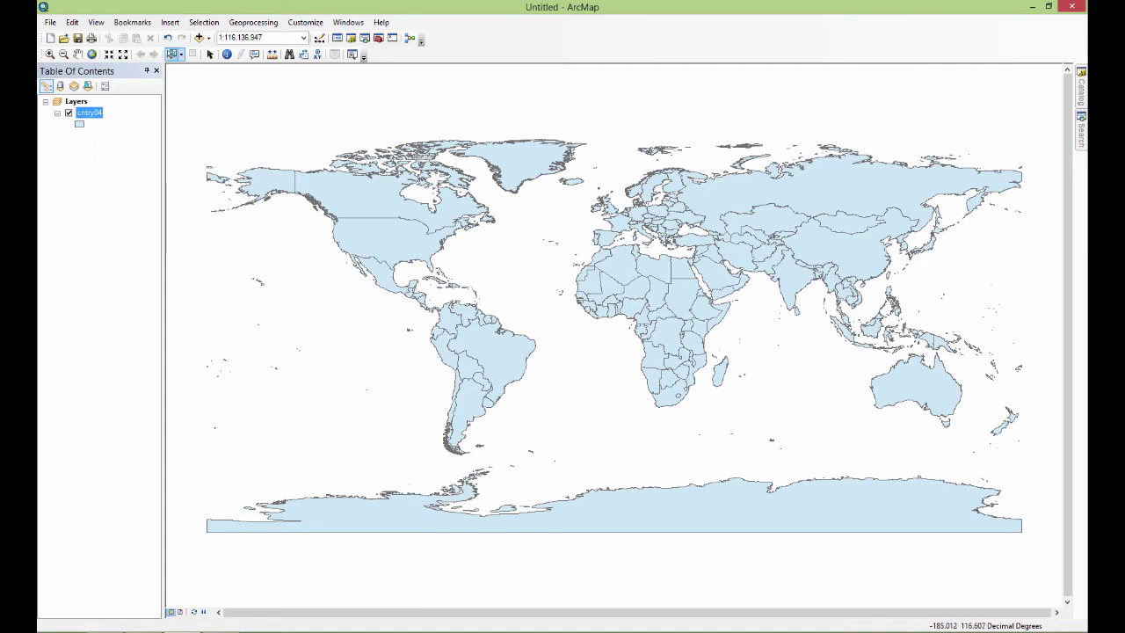
{"action": "left_click", "coordinate": [772, 255]}
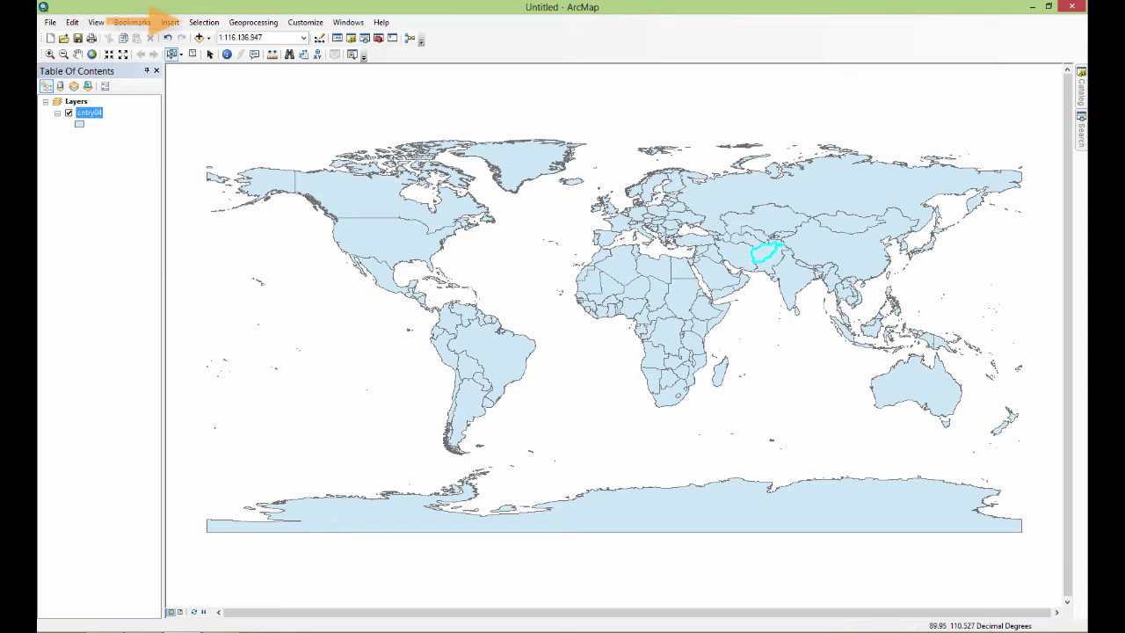
Use Select By Location to select cntry04 features that touch the boundary of the source layer feature, with cntry04's selected feature as source.
{"action": "left_click", "coordinate": [204, 21]}
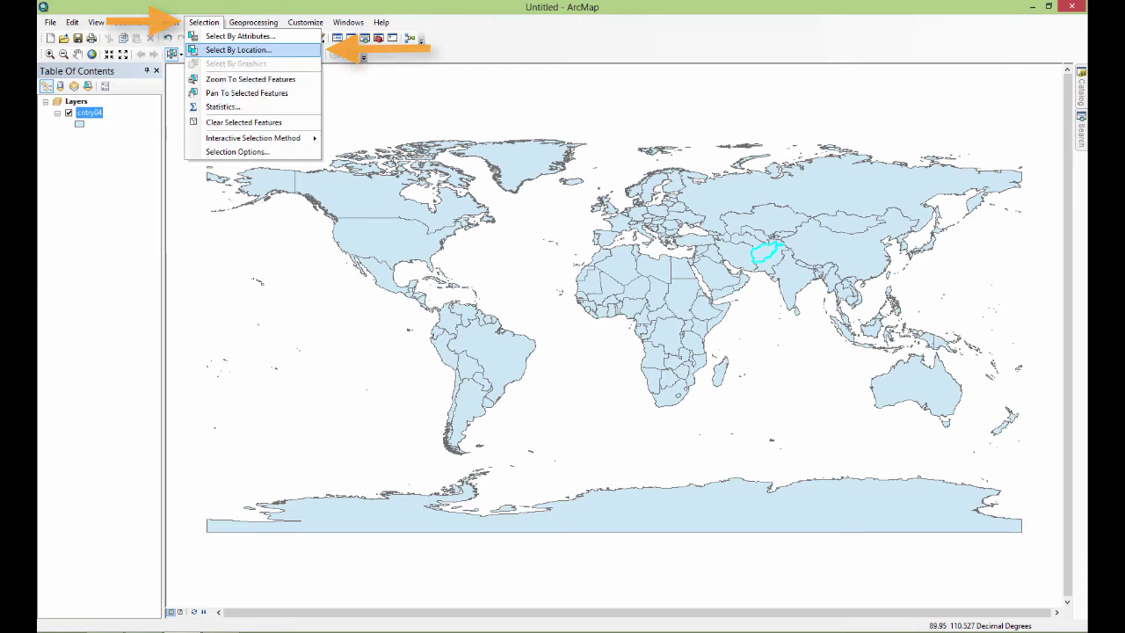
{"action": "left_click", "coordinate": [238, 50]}
{"action": "left_click_drag", "start_coordinate": [165, 20], "coordinate": [541, 139]}
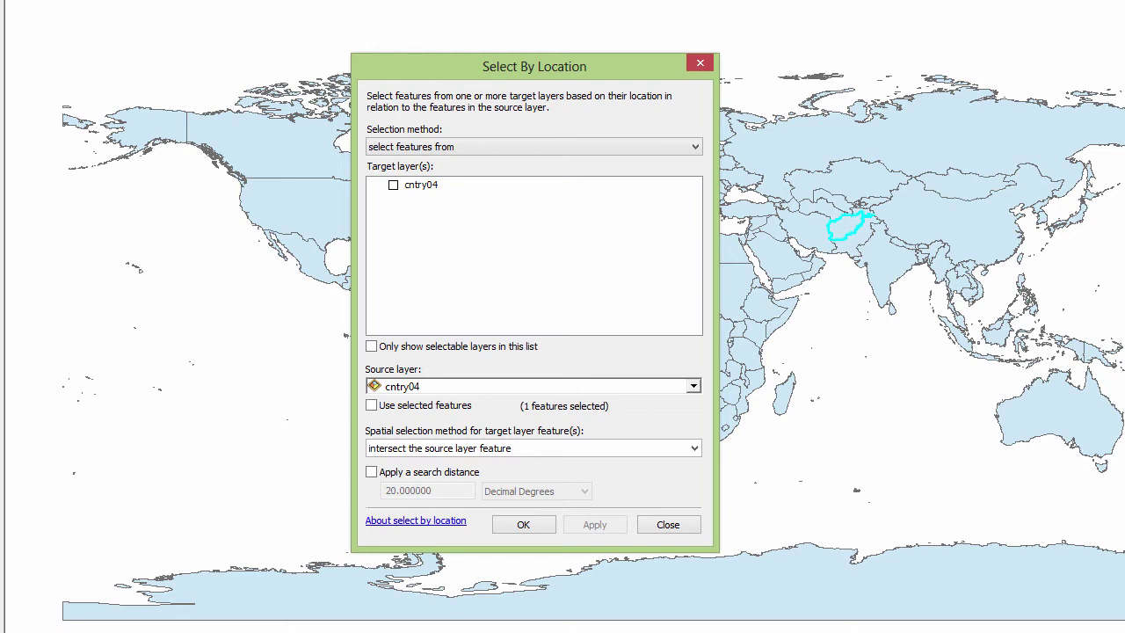
{"action": "left_click", "coordinate": [421, 184]}
{"action": "left_click", "coordinate": [371, 405]}
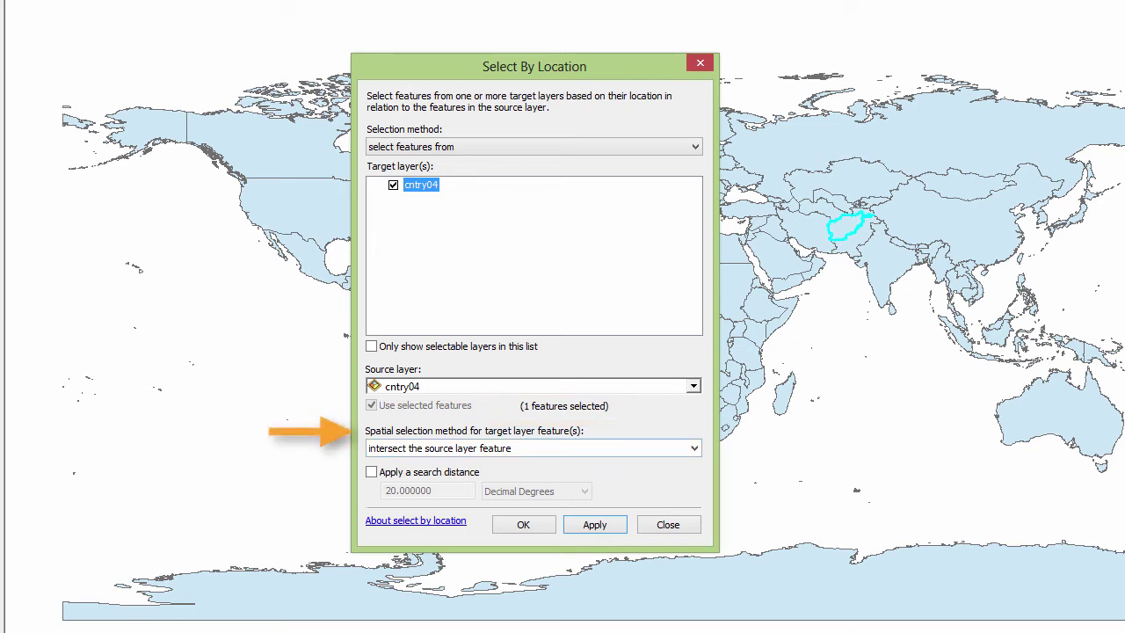
{"action": "left_click", "coordinate": [694, 448]}
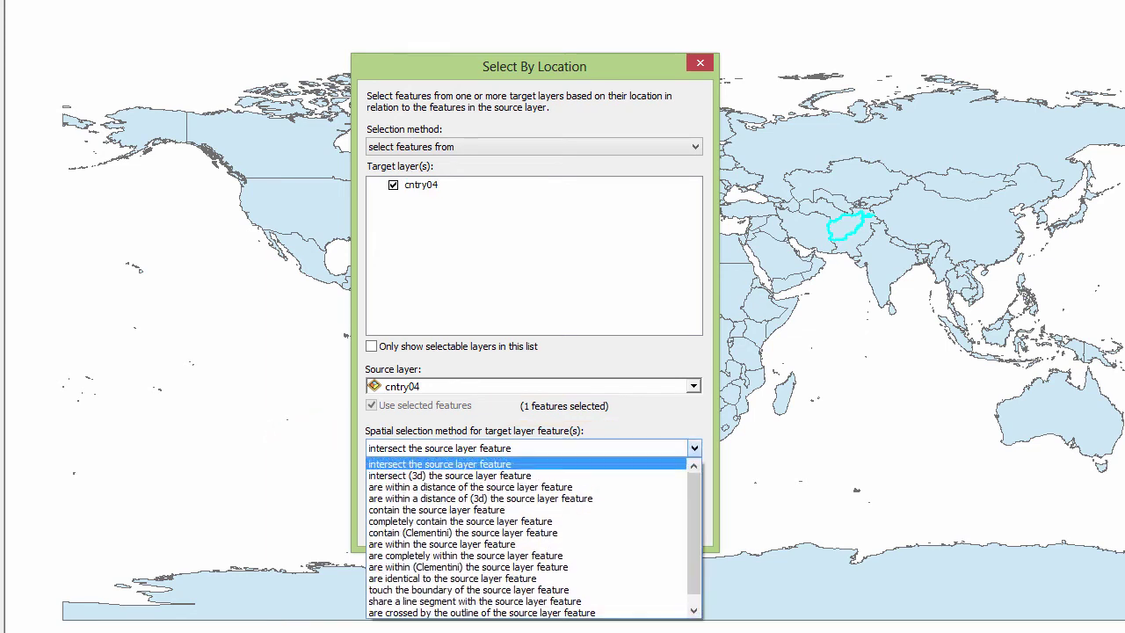
{"action": "scroll", "coordinate": [528, 536], "scroll_direction": "down", "scroll_amount": 1}
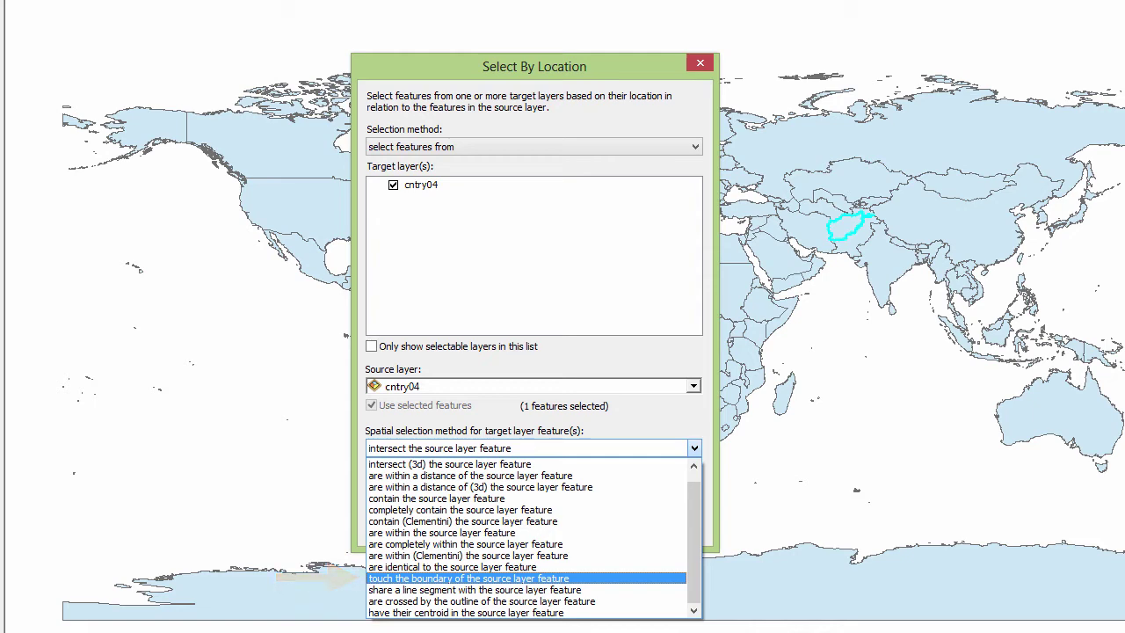
{"action": "key", "text": "Return"}
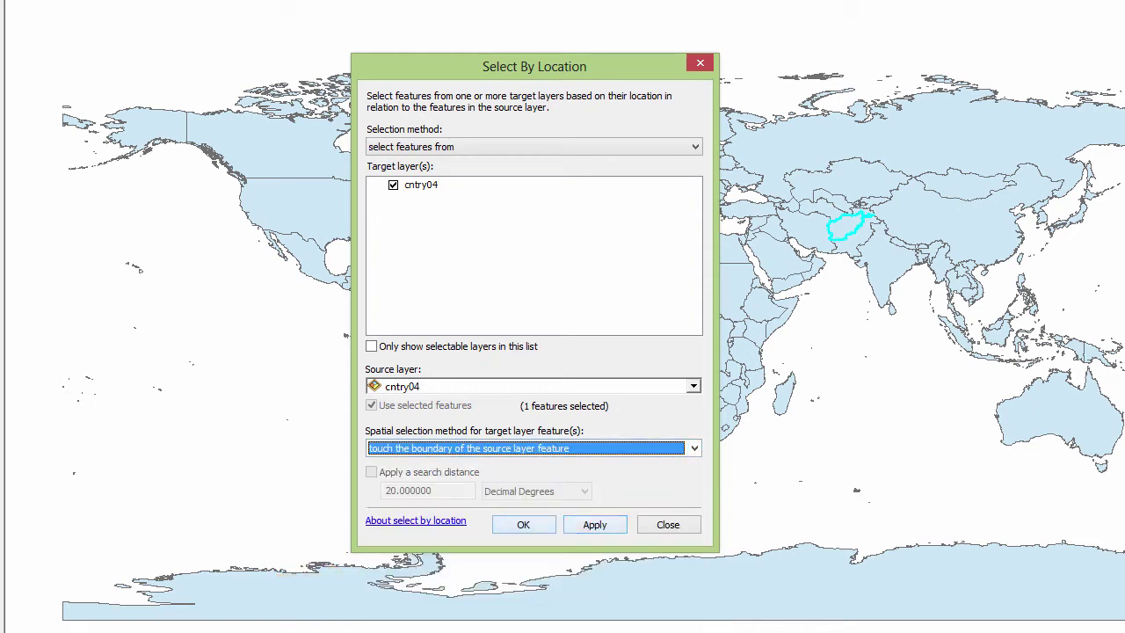
{"action": "left_click", "coordinate": [594, 524]}
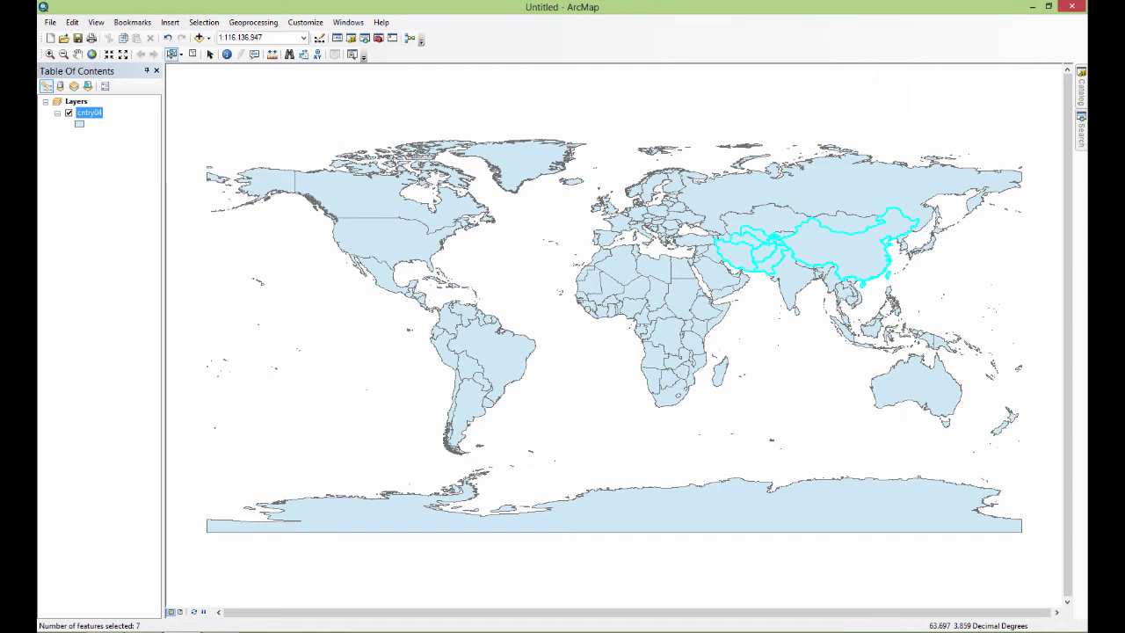
Show only the selected records in the cntry04 attribute table, unselect Afghanistan, and close the table.
{"action": "right_click", "coordinate": [91, 113]}
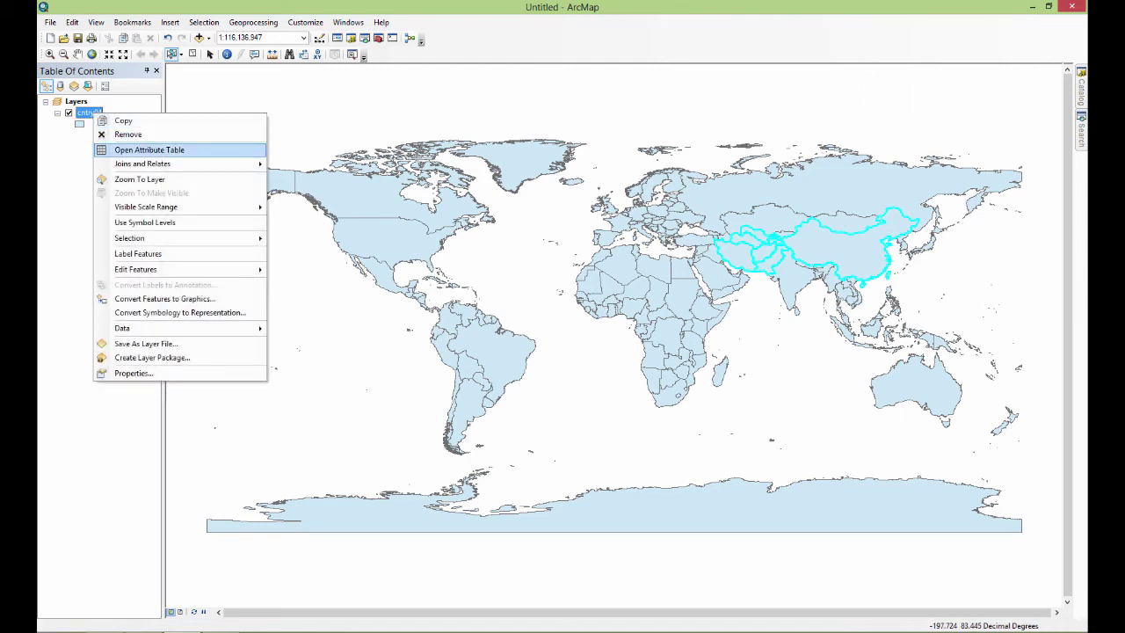
{"action": "left_click", "coordinate": [150, 149]}
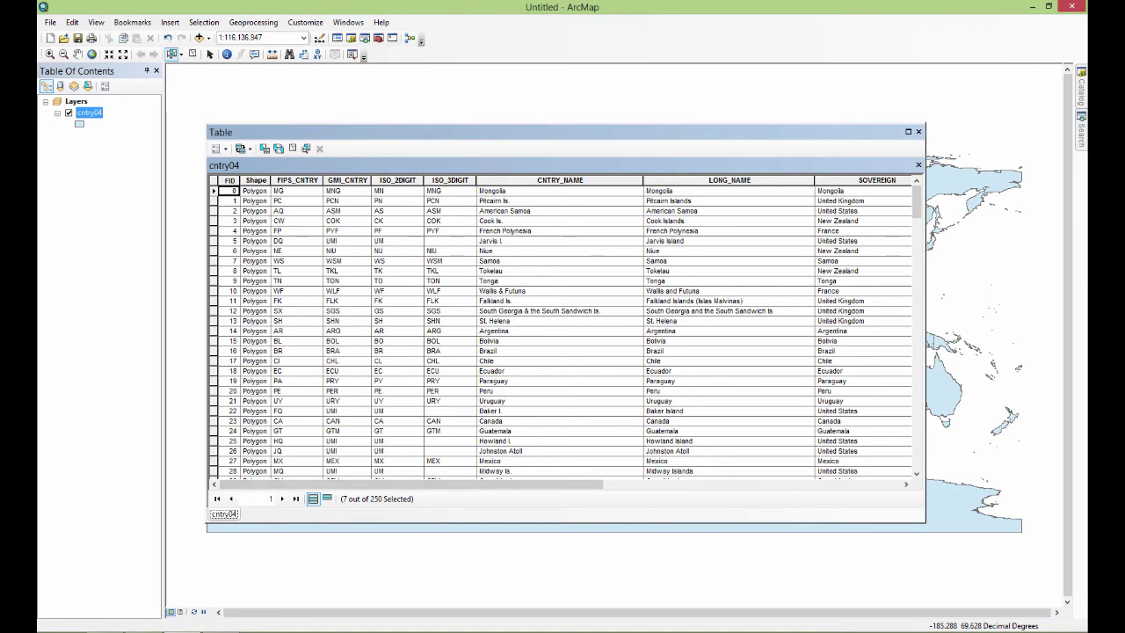
{"action": "left_click", "coordinate": [327, 498]}
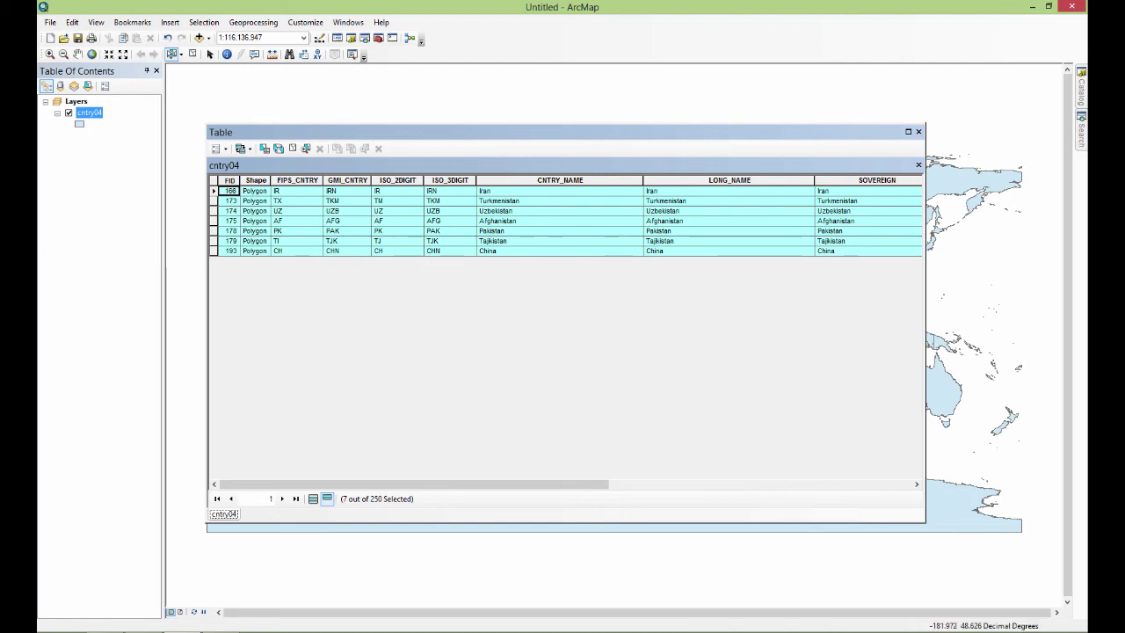
{"action": "right_click", "coordinate": [213, 220]}
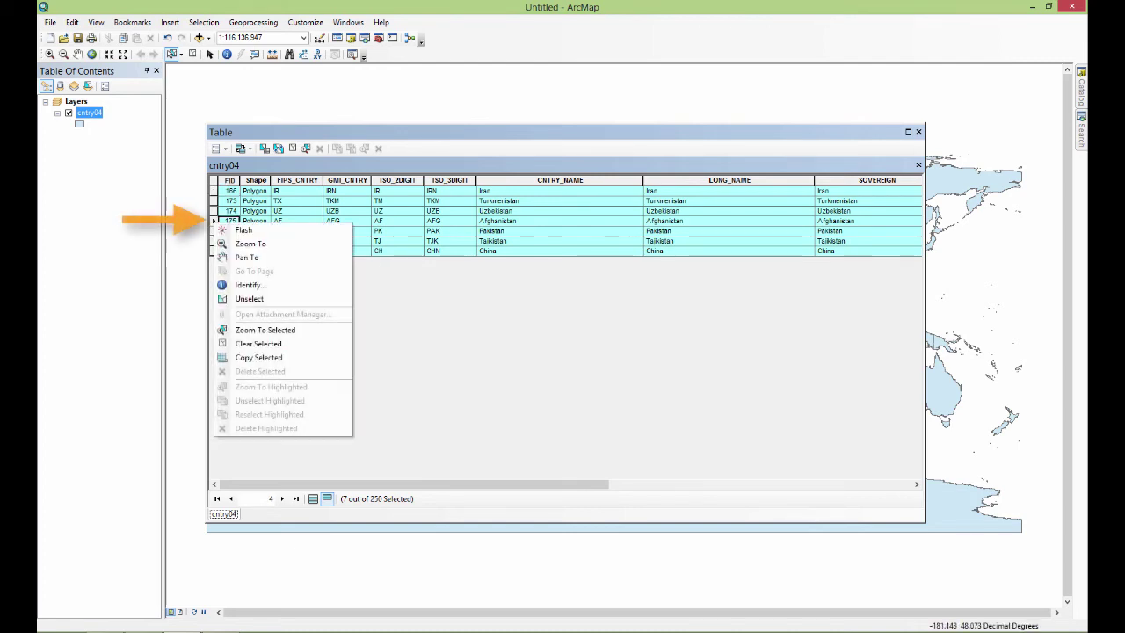
{"action": "left_click", "coordinate": [250, 299]}
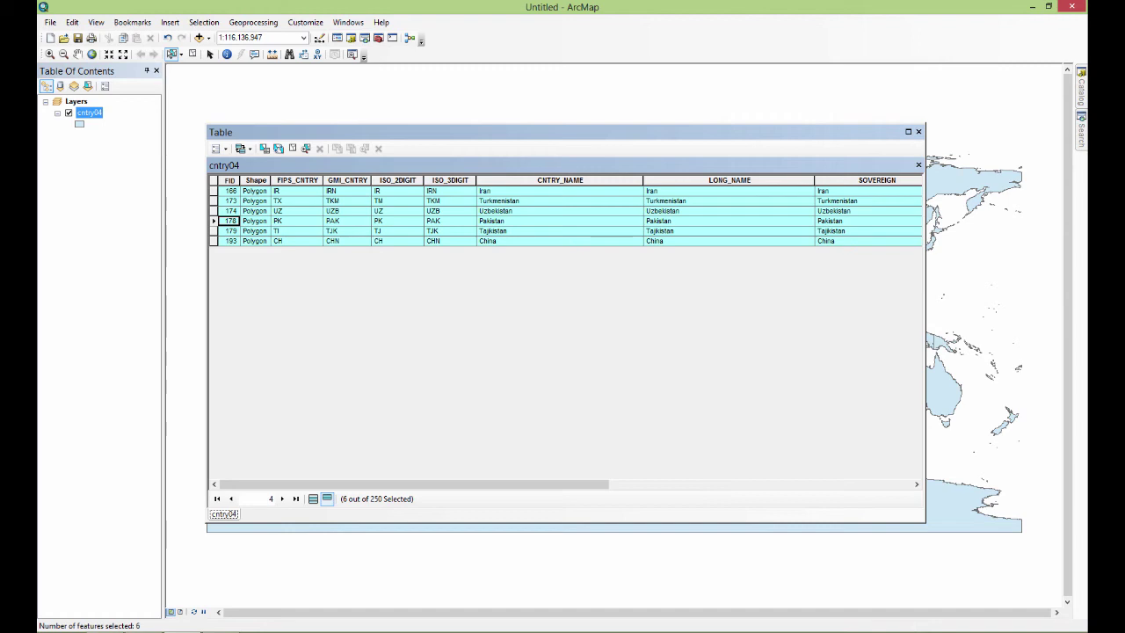
{"action": "mouse_move", "coordinate": [414, 484]}
{"action": "left_mouse_down"}
{"action": "mouse_move", "coordinate": [717, 484]}
{"action": "mouse_move", "coordinate": [414, 484]}
{"action": "left_mouse_up"}
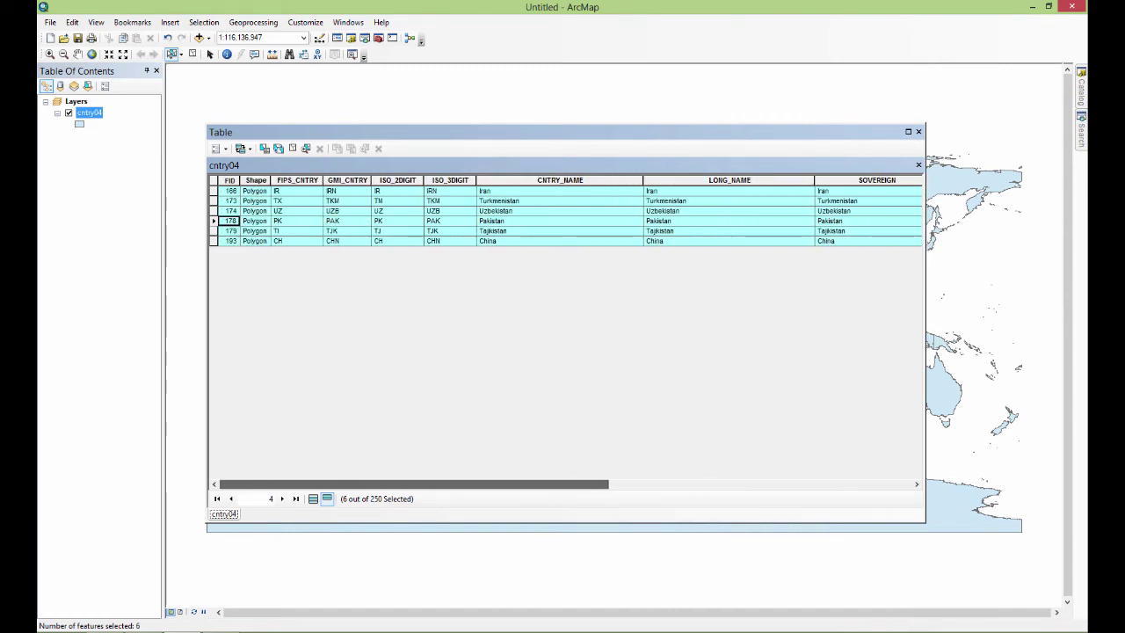
{"action": "left_click", "coordinate": [919, 131]}
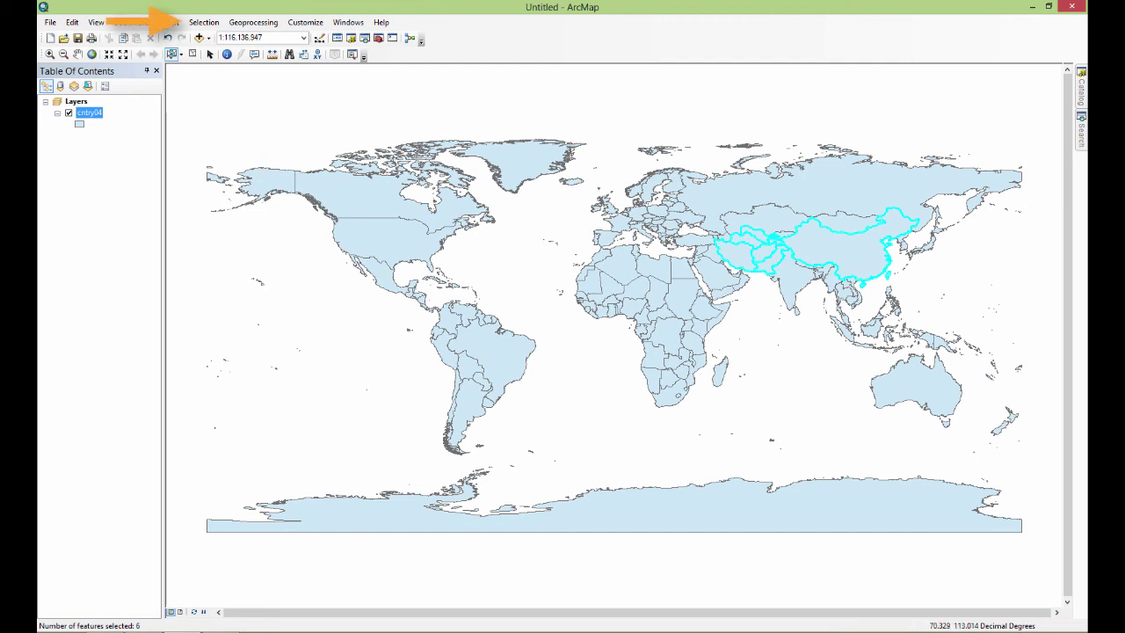
Use Select By Attributes on cntry04 to select from the current selection where "POP_CNTRY" >=50000000.
{"action": "left_click", "coordinate": [203, 22]}
{"action": "left_click", "coordinate": [231, 35]}
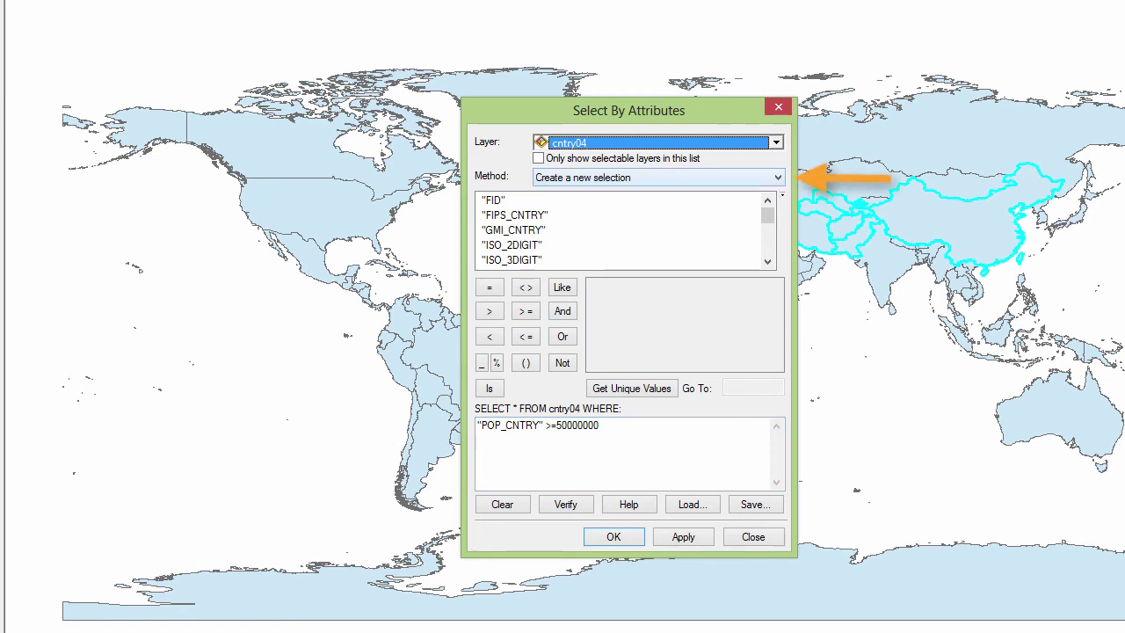
{"action": "left_click", "coordinate": [778, 176]}
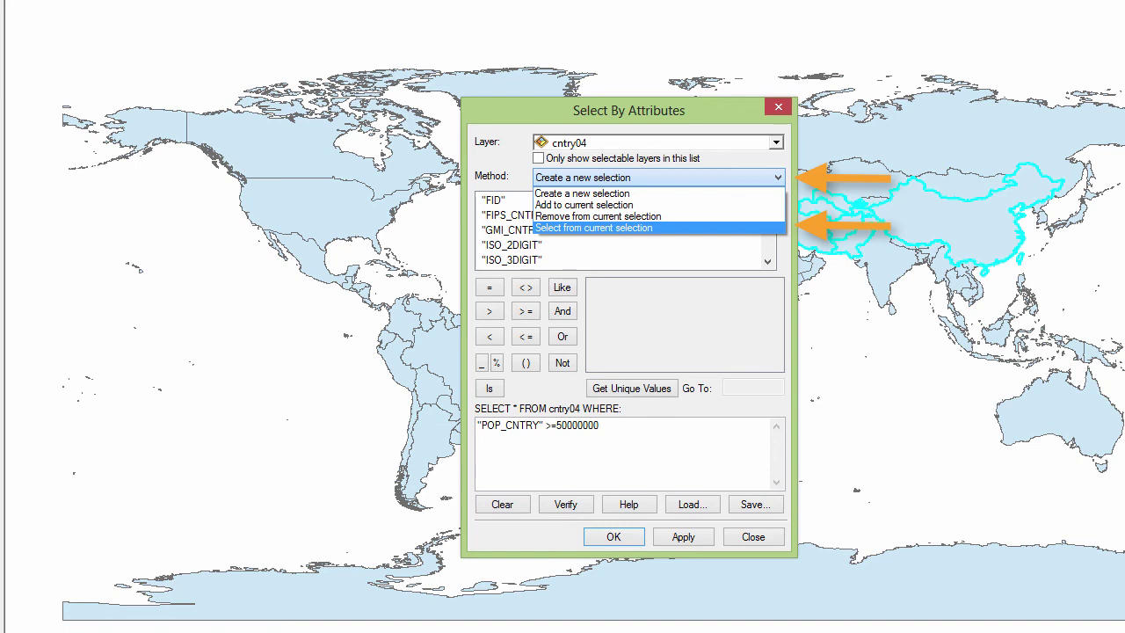
{"action": "key", "text": "Return"}
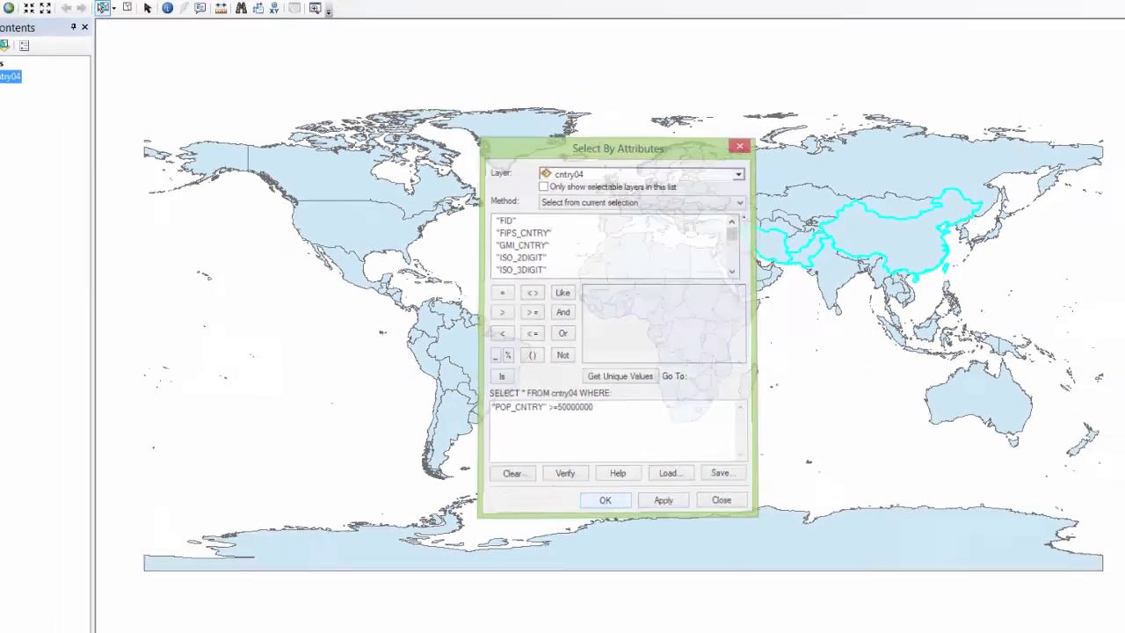
{"action": "left_click", "coordinate": [613, 536]}
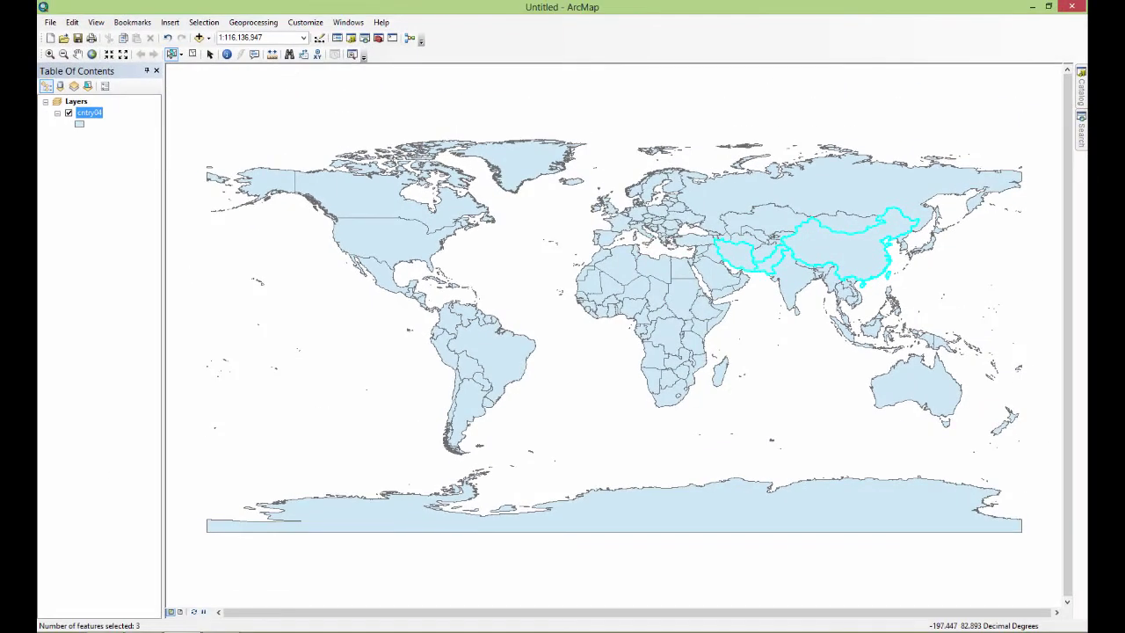
Open the cntry04 attribute table and move it below the highlighted countries to compare the selected records with the map.
{"action": "right_click", "coordinate": [89, 112]}
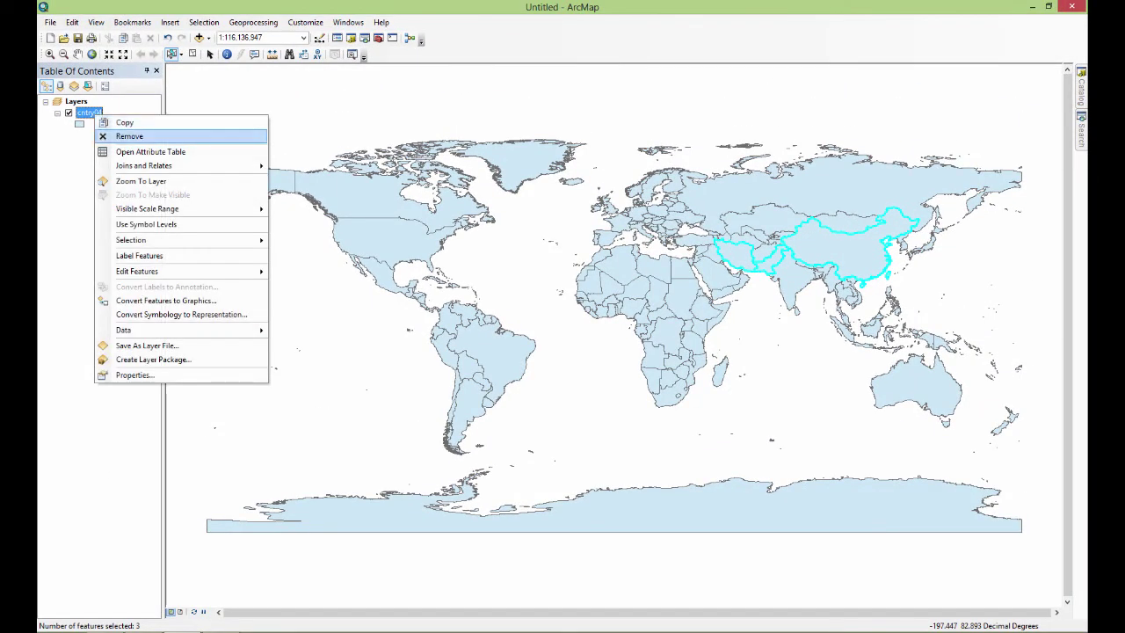
{"action": "left_click", "coordinate": [141, 153]}
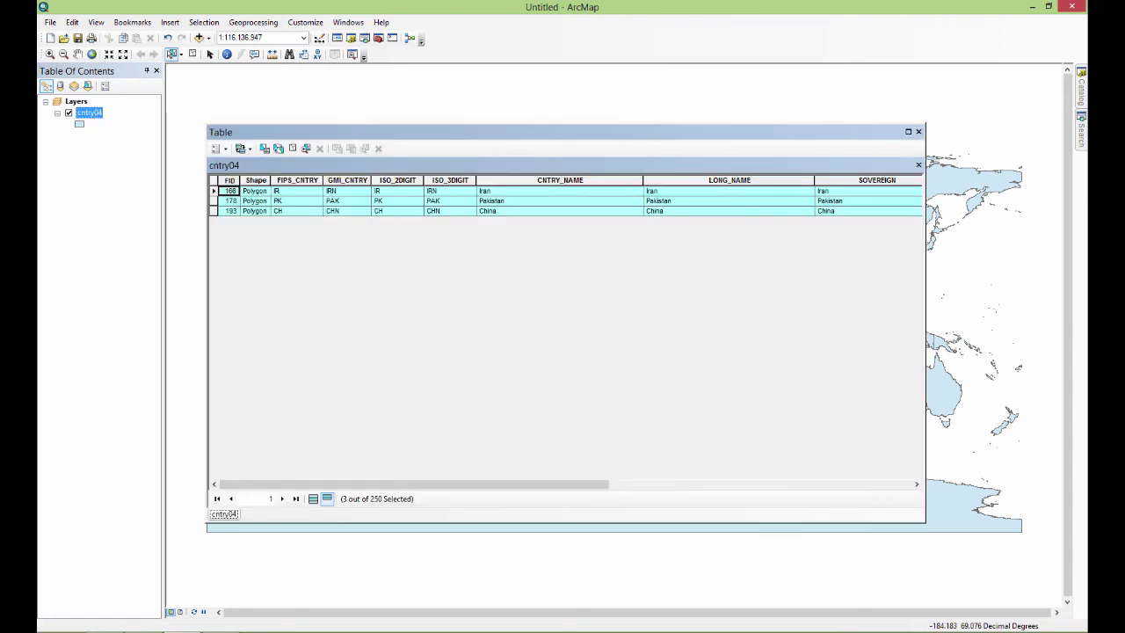
{"action": "left_click_drag", "start_coordinate": [879, 132], "coordinate": [888, 293]}
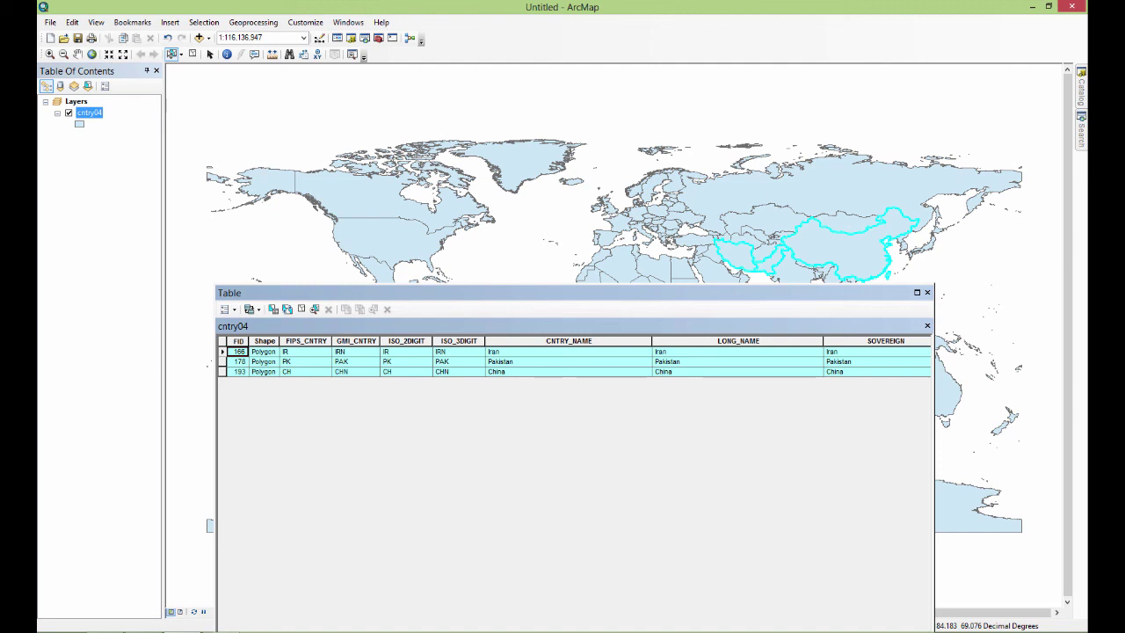
{"action": "left_click_drag", "start_coordinate": [888, 293], "coordinate": [901, 314]}
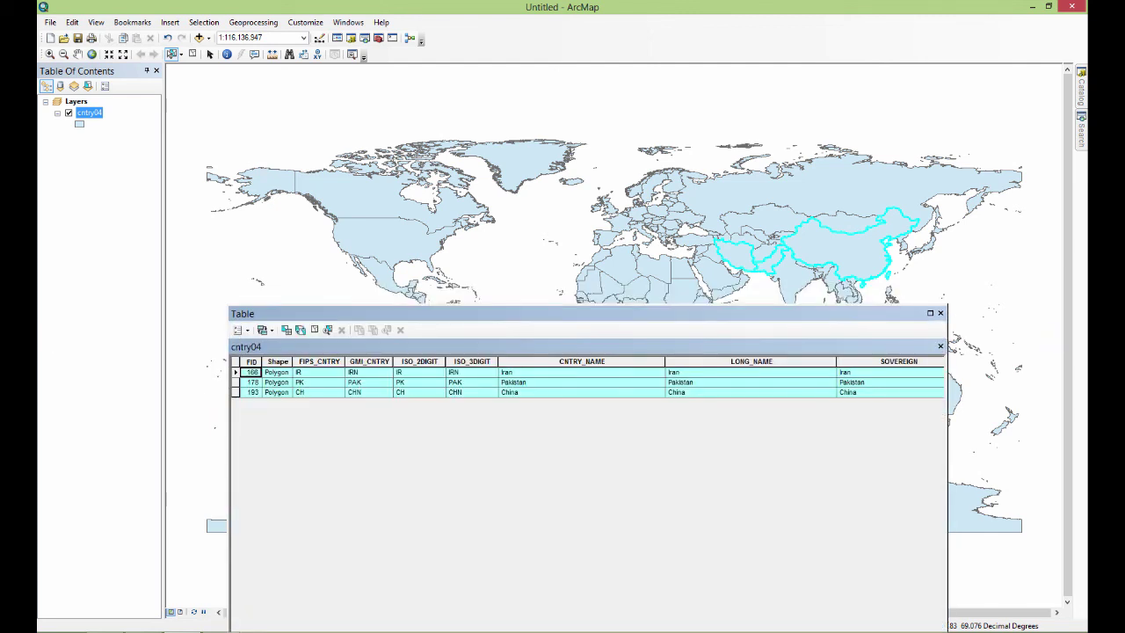